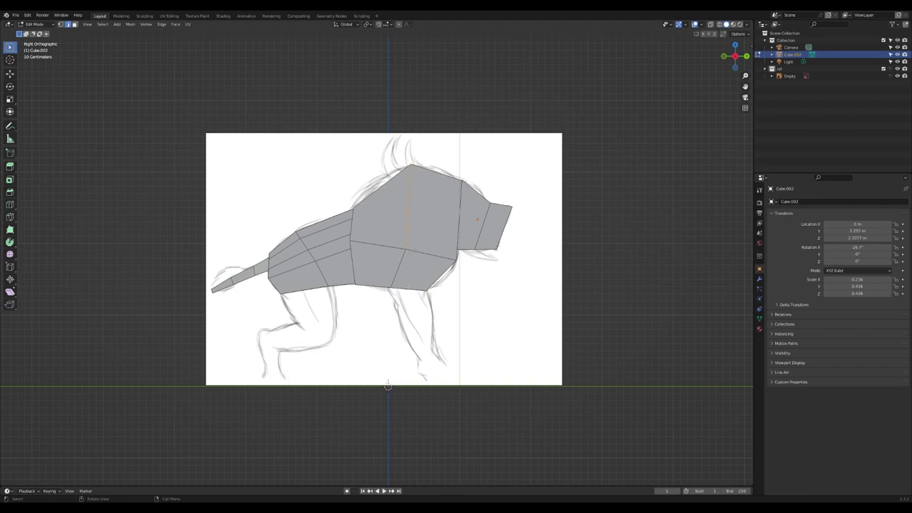
{"action": "left_click", "coordinate": [425, 240]}
{"action": "key", "text": "3"}
{"action": "left_click", "coordinate": [419, 277]}
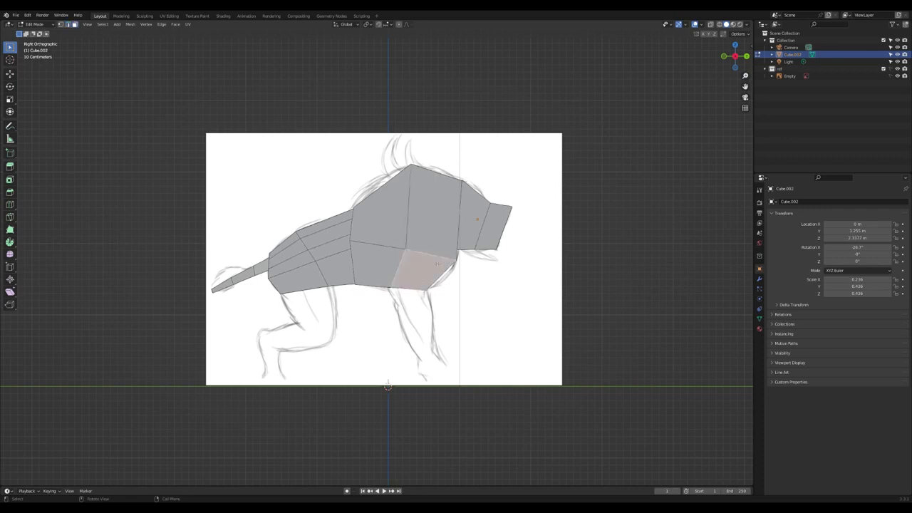
{"action": "mouse_move", "coordinate": [438, 264]}
{"action": "middle_mouse_down"}
{"action": "mouse_move", "coordinate": [513, 266]}
{"action": "mouse_move", "coordinate": [447, 265]}
{"action": "middle_mouse_up"}
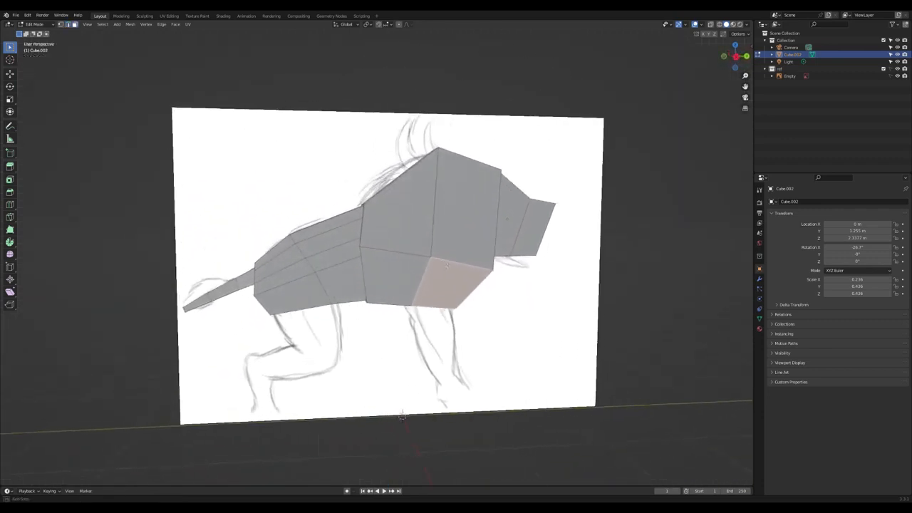
{"action": "key", "text": "s"}
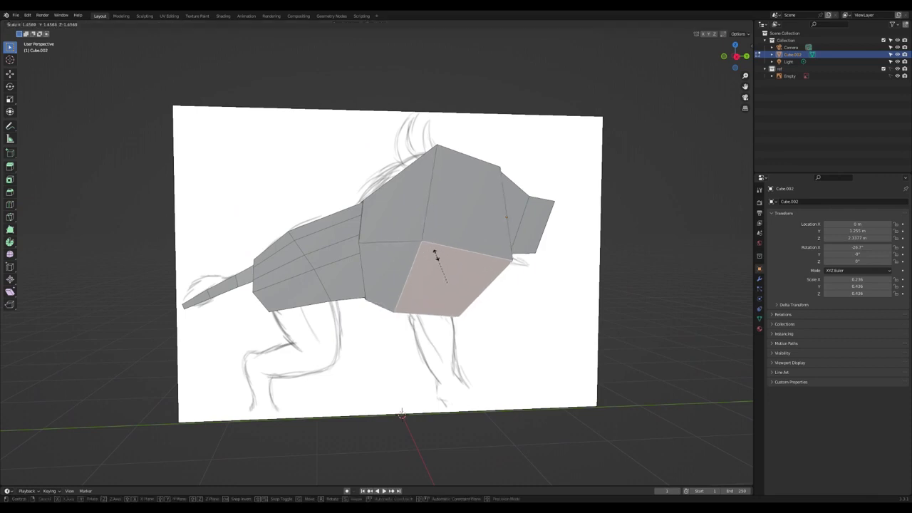
{"action": "left_click", "coordinate": [435, 255]}
{"action": "mouse_move", "coordinate": [434, 255]}
{"action": "middle_mouse_down"}
{"action": "mouse_move", "coordinate": [418, 244]}
{"action": "mouse_move", "coordinate": [364, 247]}
{"action": "mouse_move", "coordinate": [401, 218]}
{"action": "mouse_move", "coordinate": [425, 232]}
{"action": "mouse_move", "coordinate": [339, 249]}
{"action": "middle_mouse_up"}
{"action": "key", "text": "KP_3"}
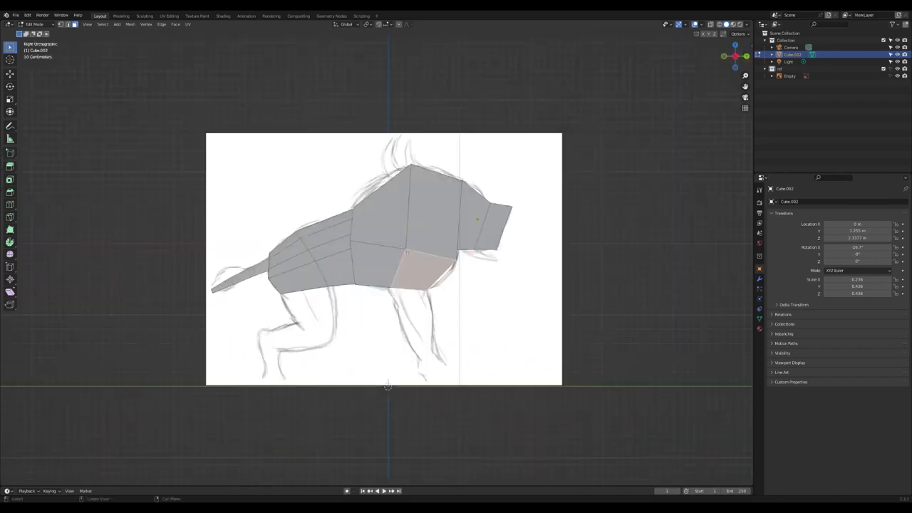
Step: Move the middle vertex on the chest's side upward and shift the belly vertex slightly toward the rear of the foreleg
{"action": "left_click", "coordinate": [407, 241]}
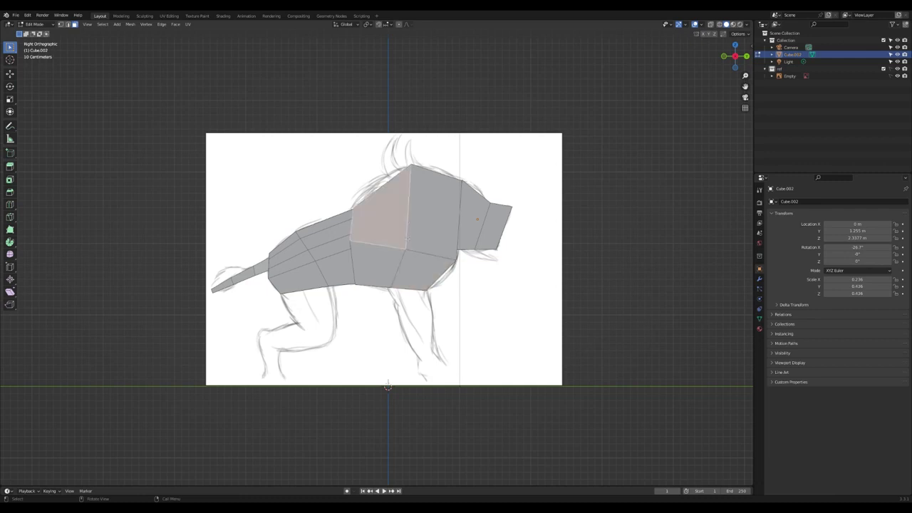
{"action": "key", "text": "1"}
{"action": "left_click", "coordinate": [401, 255]}
{"action": "key", "text": "g"}
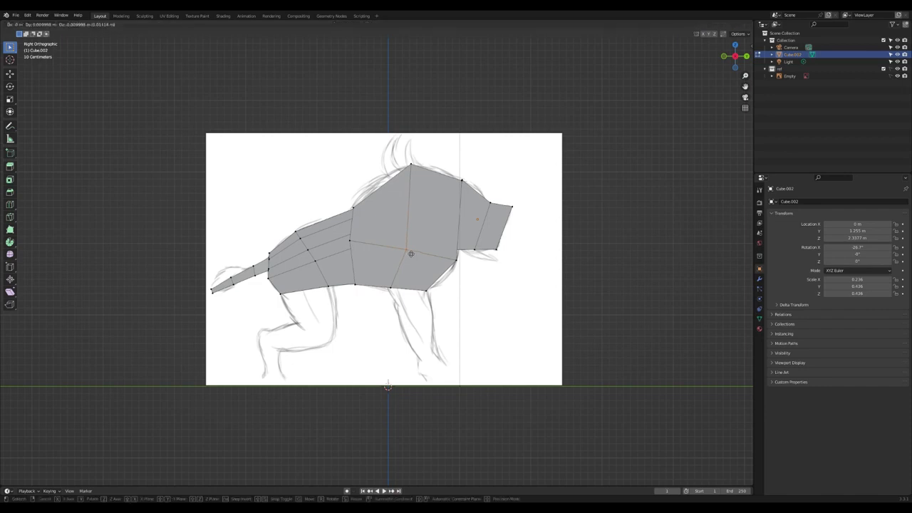
{"action": "left_click", "coordinate": [411, 239]}
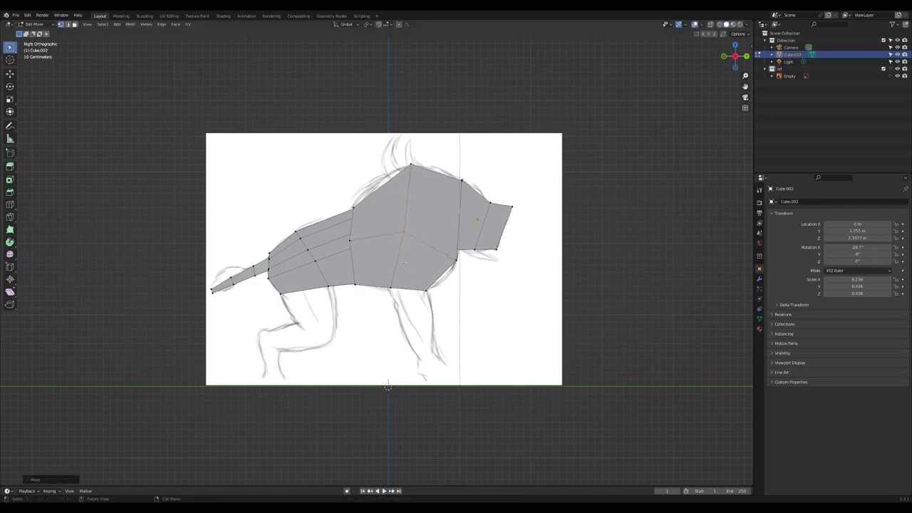
{"action": "left_click", "coordinate": [391, 289]}
{"action": "key", "text": "g"}
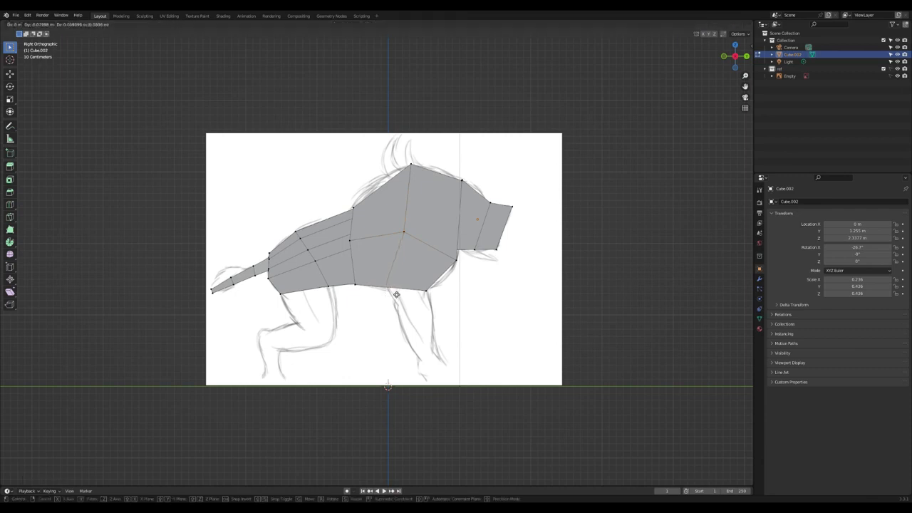
{"action": "left_click", "coordinate": [395, 292]}
Step: Switch to wireframe shading and move the chest's middle vertex onto the rear shoulder outline in the reference sketch
{"action": "key", "text": "z"}
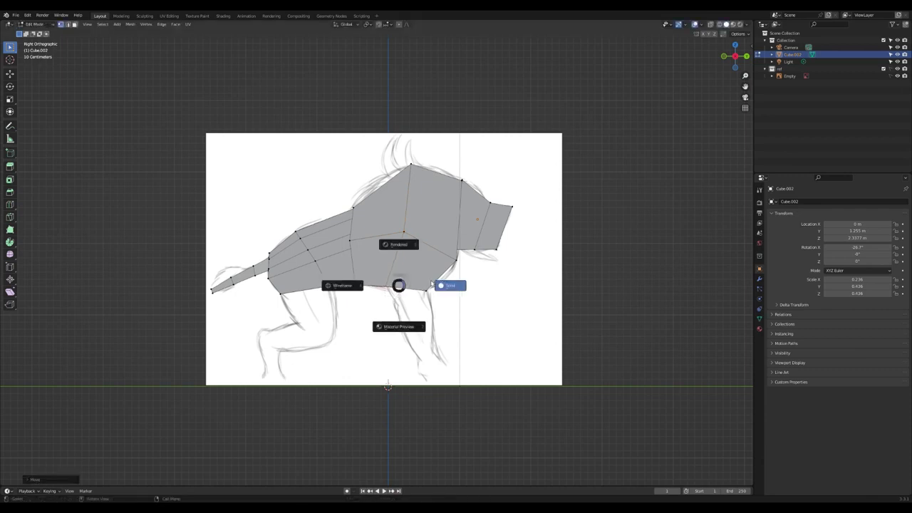
{"action": "left_click", "coordinate": [342, 285]}
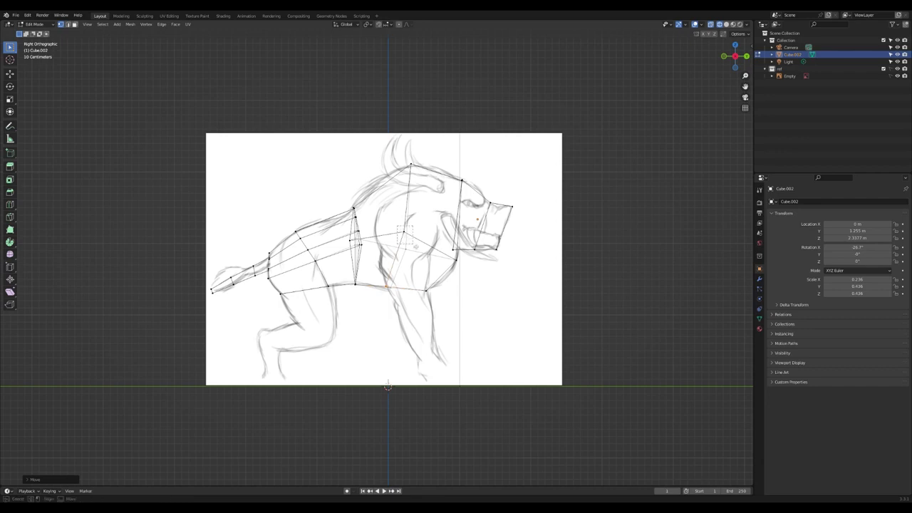
{"action": "left_click", "coordinate": [413, 243]}
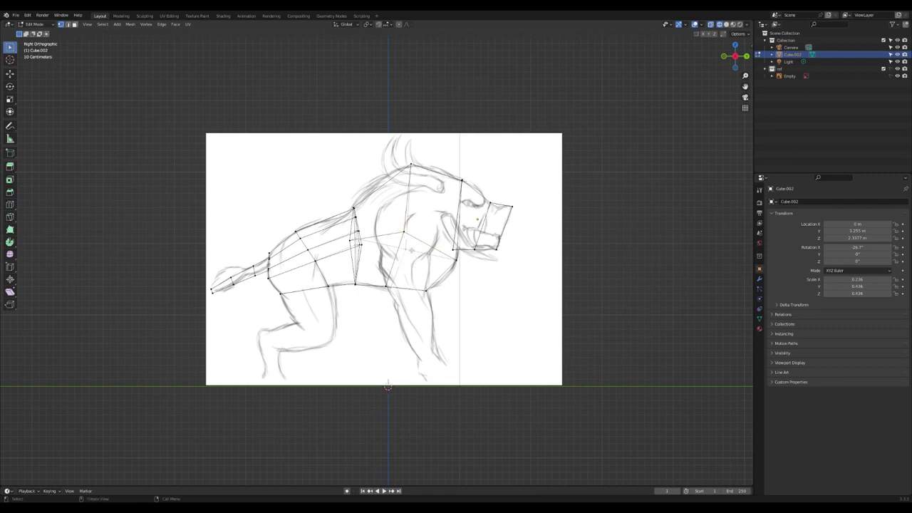
{"action": "key", "text": "g"}
{"action": "left_click", "coordinate": [404, 233]}
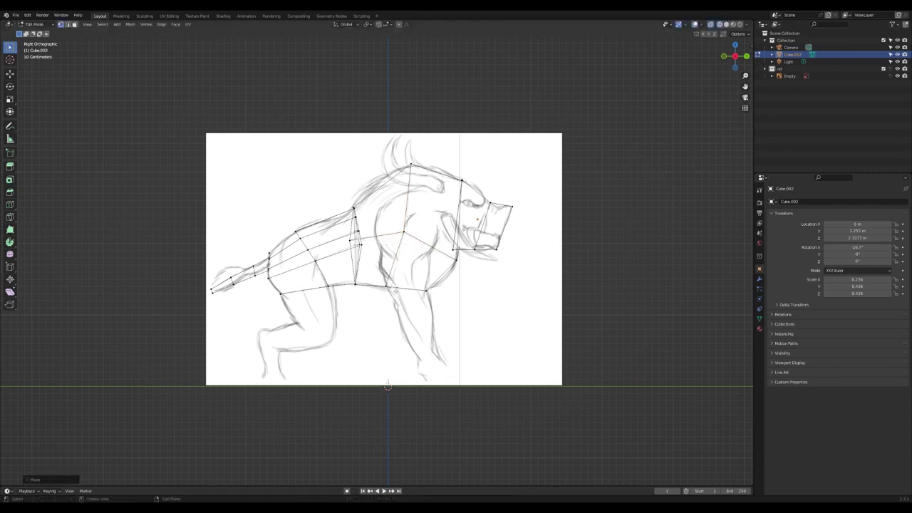
{"action": "left_click", "coordinate": [390, 298]}
{"action": "key", "text": "g"}
{"action": "left_click", "coordinate": [388, 297]}
{"action": "left_click", "coordinate": [407, 238]}
{"action": "key", "text": "g"}
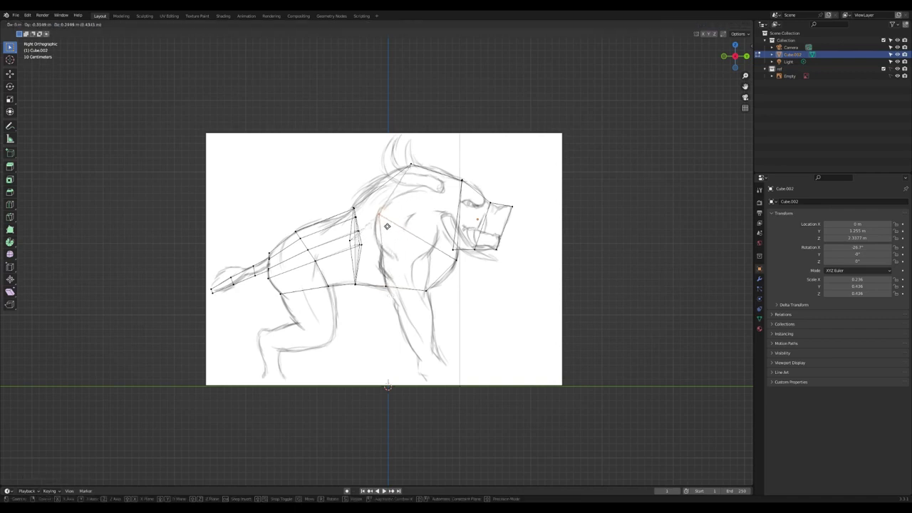
{"action": "left_click", "coordinate": [389, 223]}
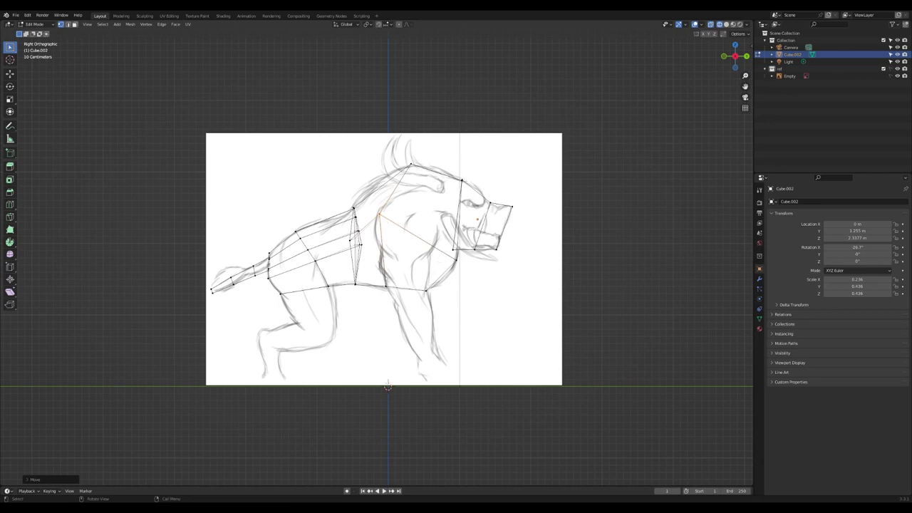
Step: Fine-tune the belly vertex behind the foreleg against the sketch and return to solid shading
{"action": "left_click", "coordinate": [396, 300]}
{"action": "key", "text": "g"}
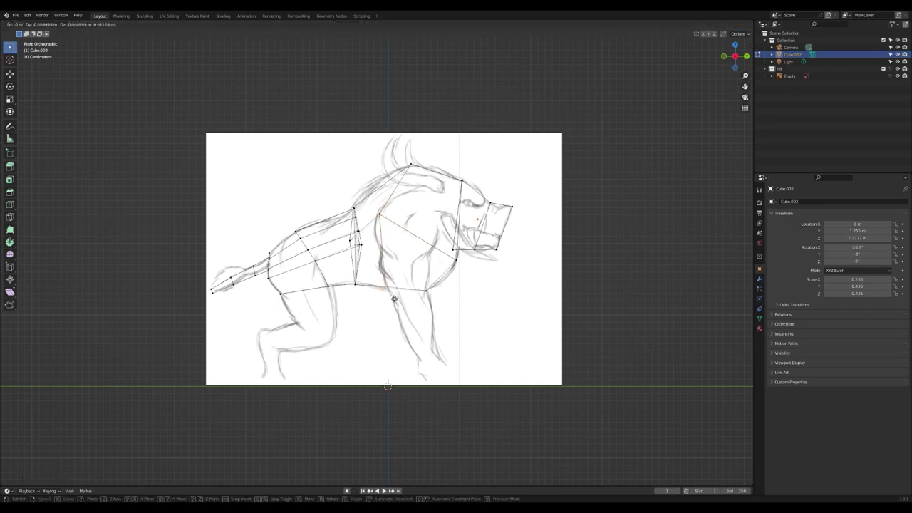
{"action": "left_click", "coordinate": [394, 286]}
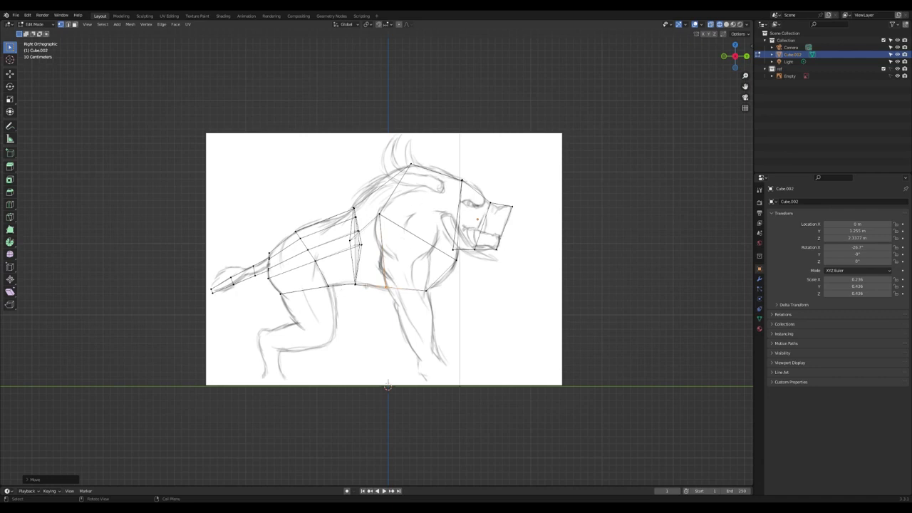
{"action": "key", "text": "alt+z"}
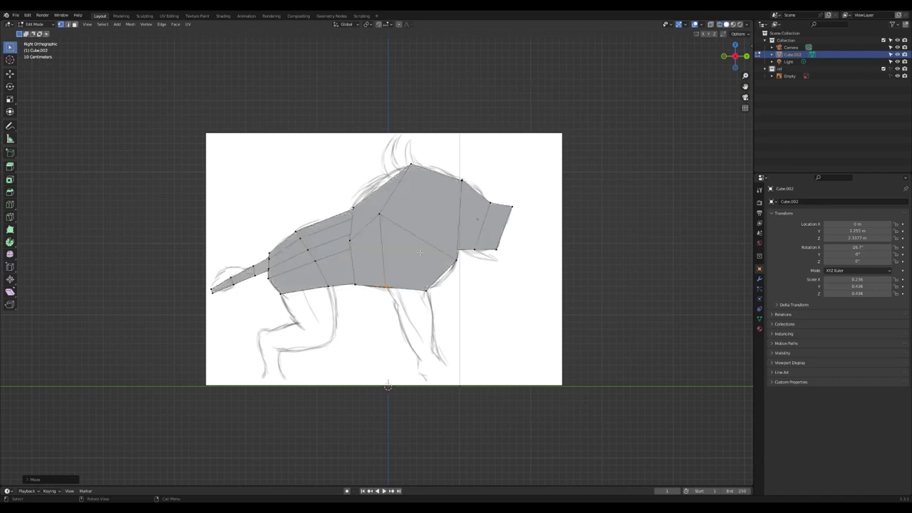
Step: Extrude the lower front side face of the chest outward to form the shoulder block
{"action": "middle_click_drag", "start_coordinate": [421, 252], "coordinate": [506, 249]}
{"action": "key", "text": "e"}
{"action": "left_click", "coordinate": [331, 261]}
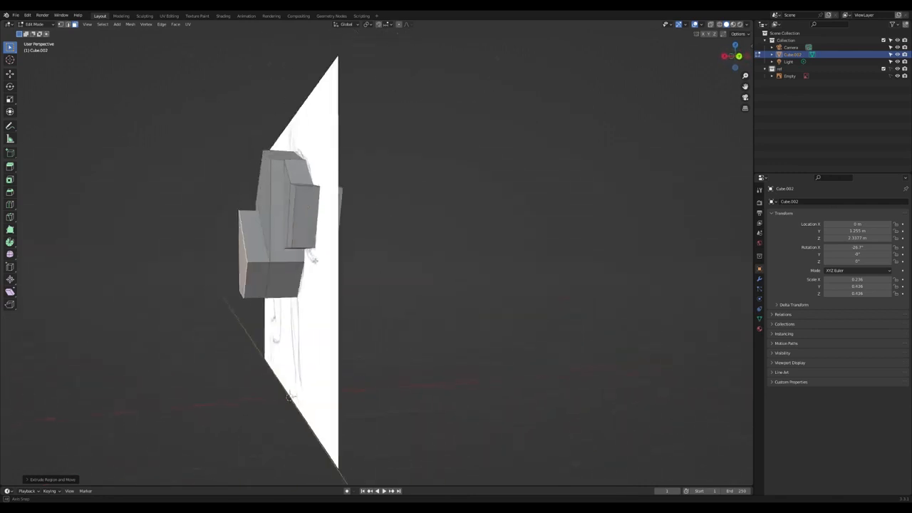
Step: Extrude the shoulder's outer face again and move the new end face outward and down to start the upper foreleg
{"action": "middle_click_drag", "start_coordinate": [314, 260], "coordinate": [273, 271]}
{"action": "key", "text": "e"}
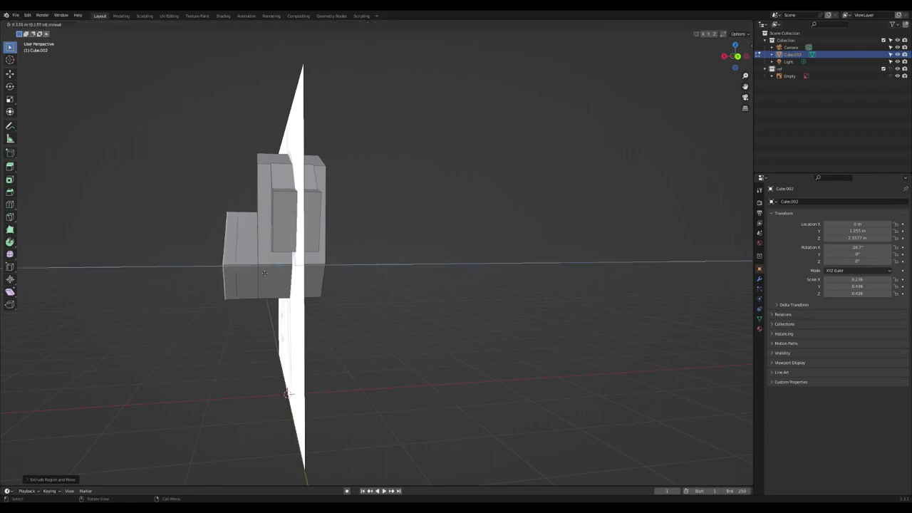
{"action": "left_click", "coordinate": [251, 279]}
{"action": "key", "text": "g"}
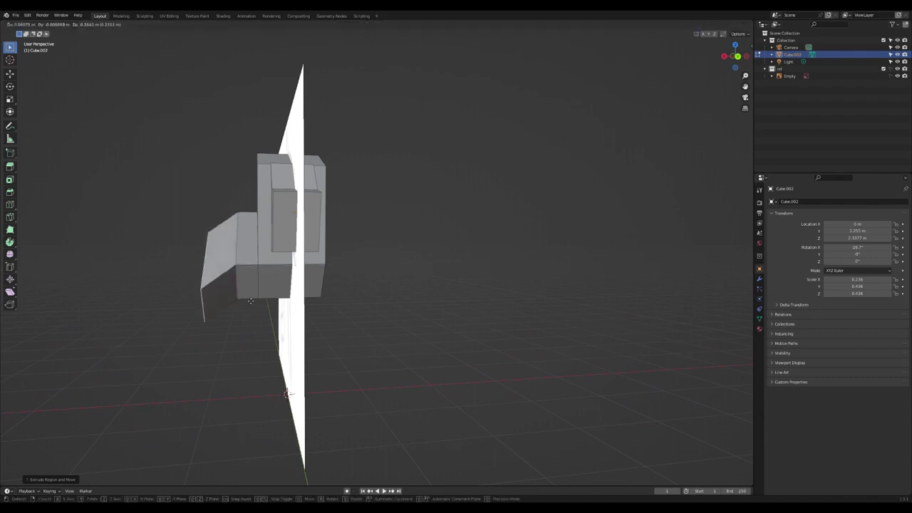
{"action": "left_click", "coordinate": [259, 292]}
Step: In back view, tilt the upper foreleg's end face so its lower edge leans inward, and scale it to roughly half size
{"action": "middle_click_drag", "start_coordinate": [275, 290], "coordinate": [265, 285]}
{"action": "key", "text": "ctrl+KP_1"}
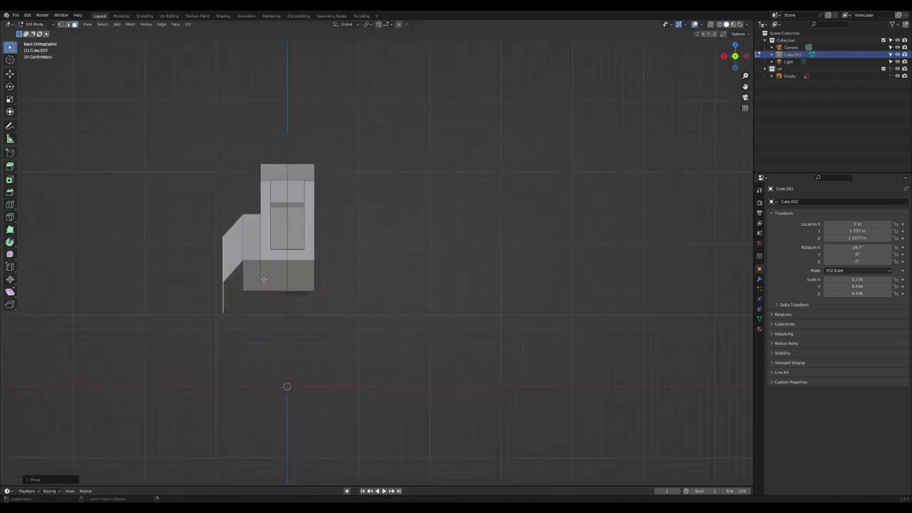
{"action": "key", "text": "r"}
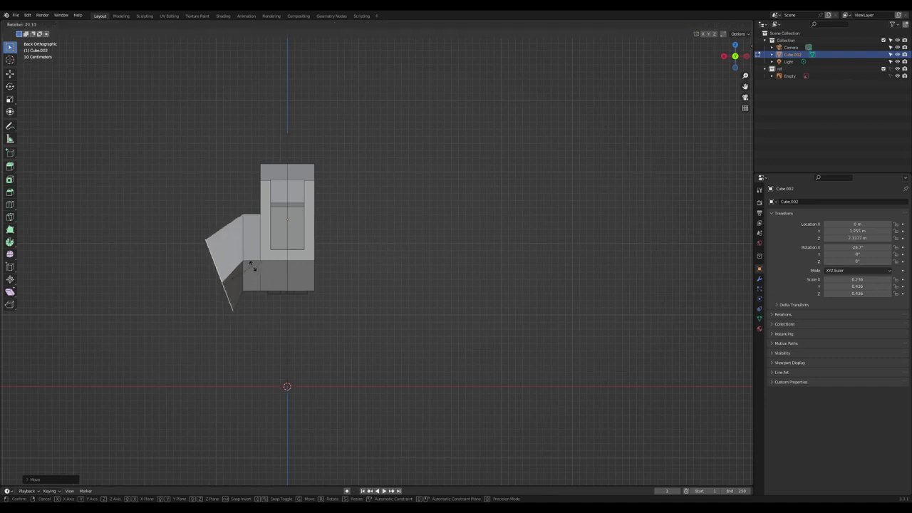
{"action": "left_click", "coordinate": [255, 270]}
{"action": "key", "text": "s"}
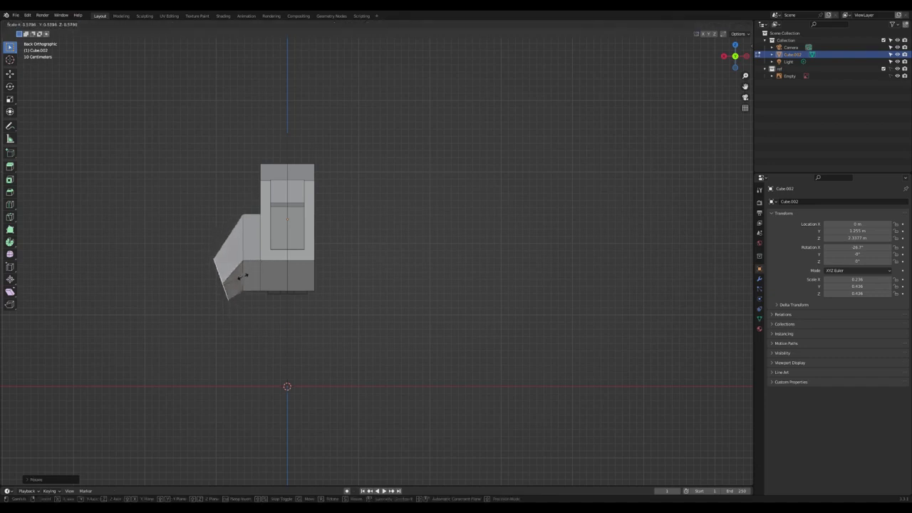
{"action": "left_click", "coordinate": [245, 278]}
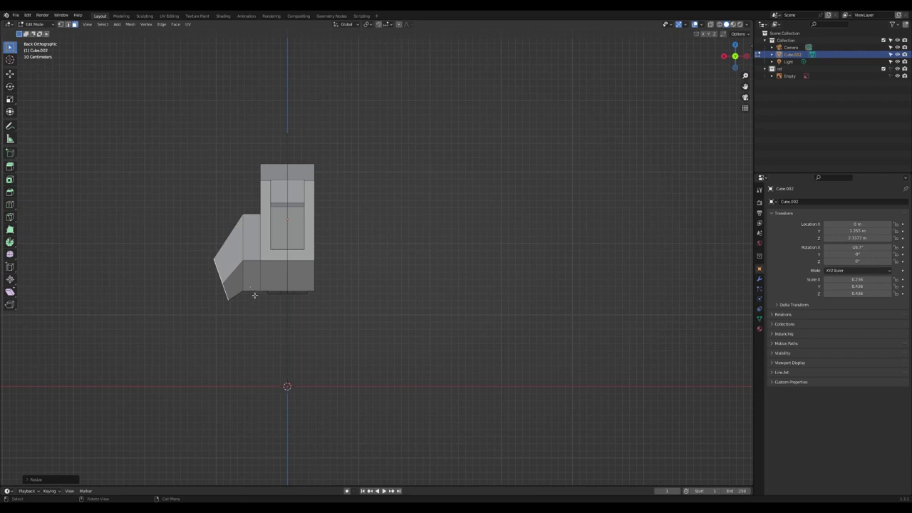
Step: Reposition the upper foreleg's end face slightly downward and closer to the body
{"action": "key", "text": "r"}
{"action": "left_click", "coordinate": [257, 298]}
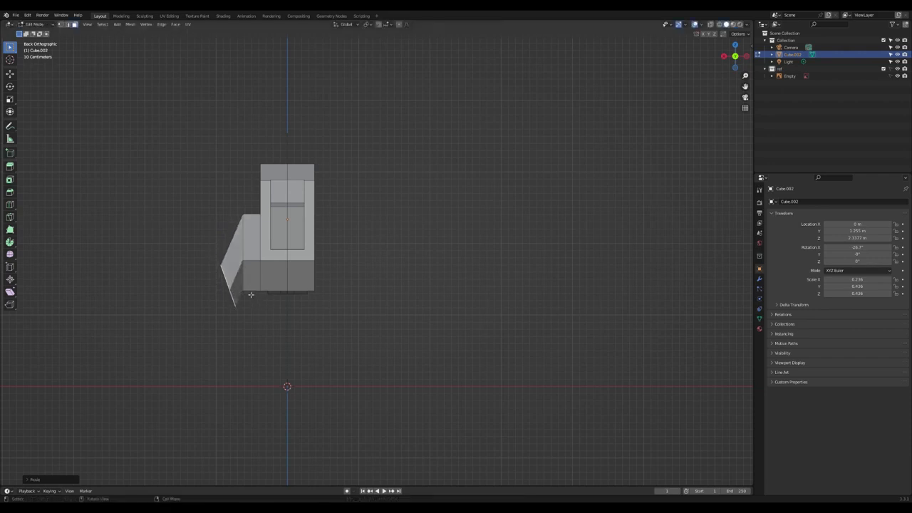
{"action": "key", "text": "g"}
{"action": "left_click", "coordinate": [256, 296]}
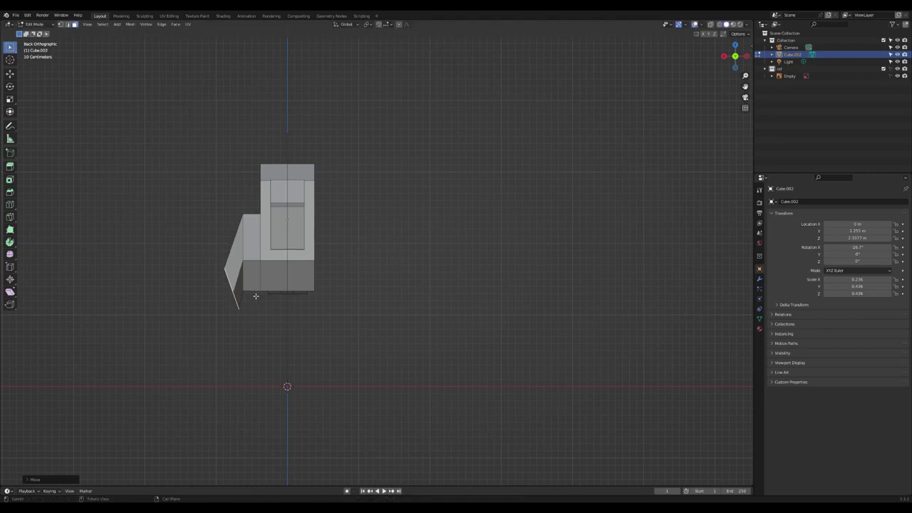
Step: Extrude the lower foreleg from the end face, rotate the new face horizontal, and move it down beneath the upper leg
{"action": "key", "text": "e"}
{"action": "left_click", "coordinate": [228, 324]}
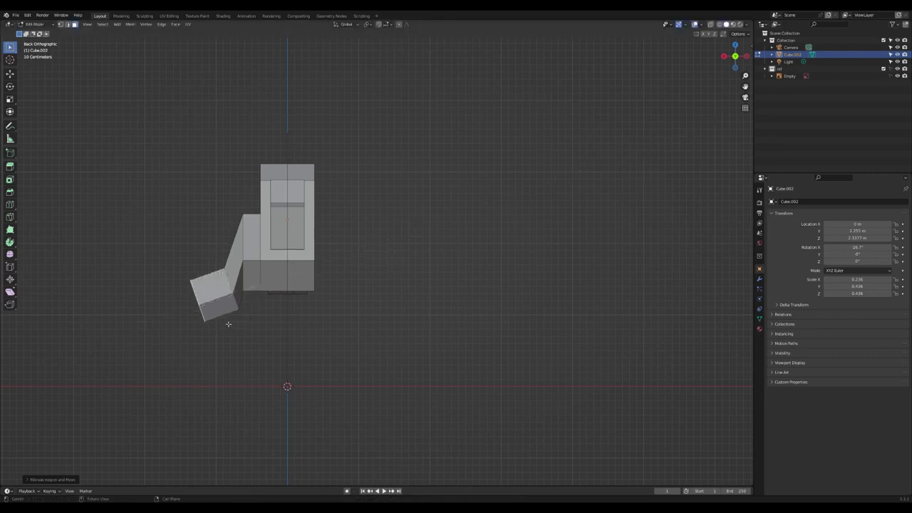
{"action": "key", "text": "r"}
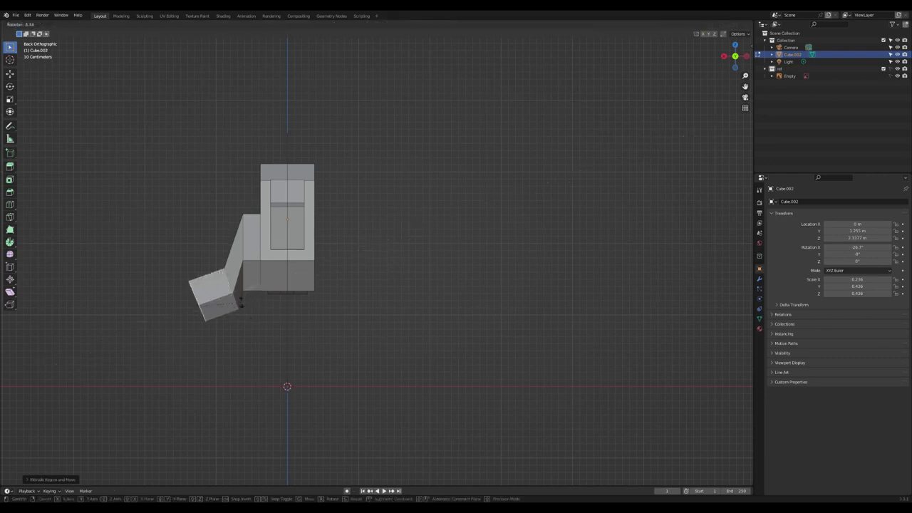
{"action": "left_click", "coordinate": [212, 263]}
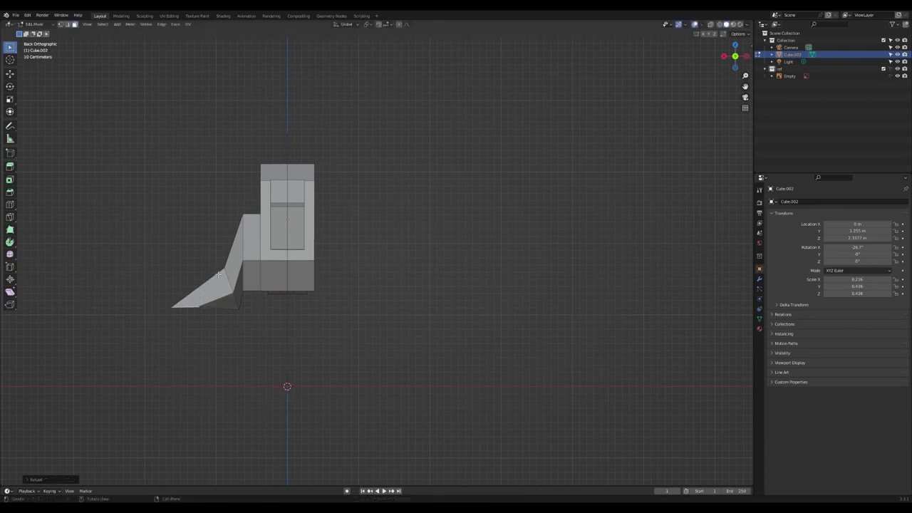
{"action": "key", "text": "g"}
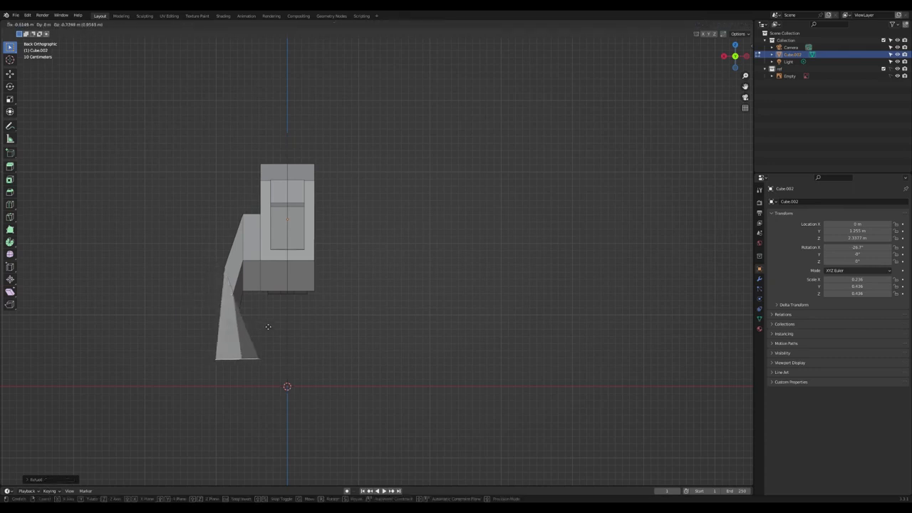
{"action": "left_click", "coordinate": [257, 331]}
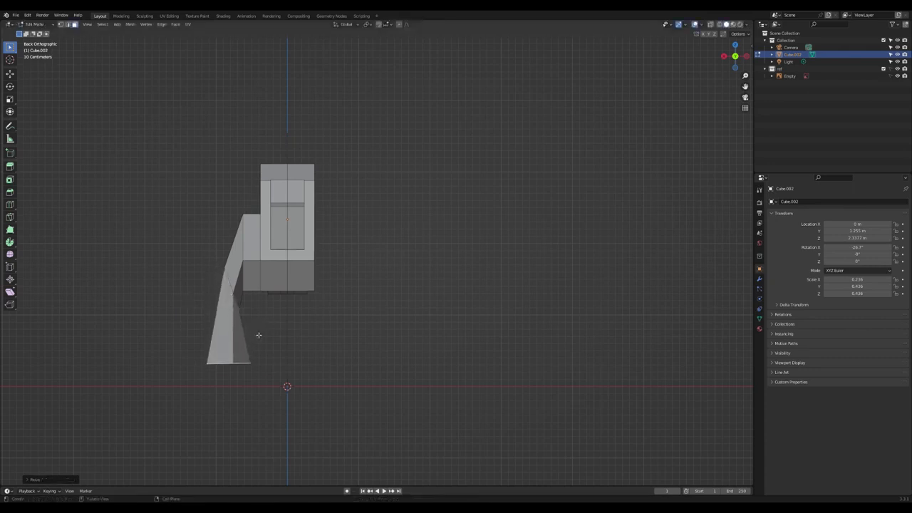
Step: Scale down the foreleg's bottom face to narrow the lower leg, and lower it to the ground line
{"action": "key", "text": "s"}
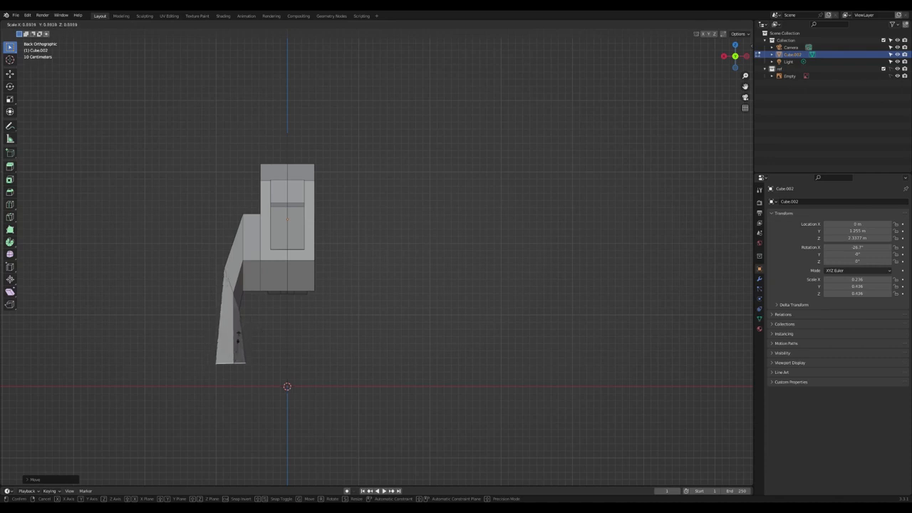
{"action": "left_click", "coordinate": [238, 349]}
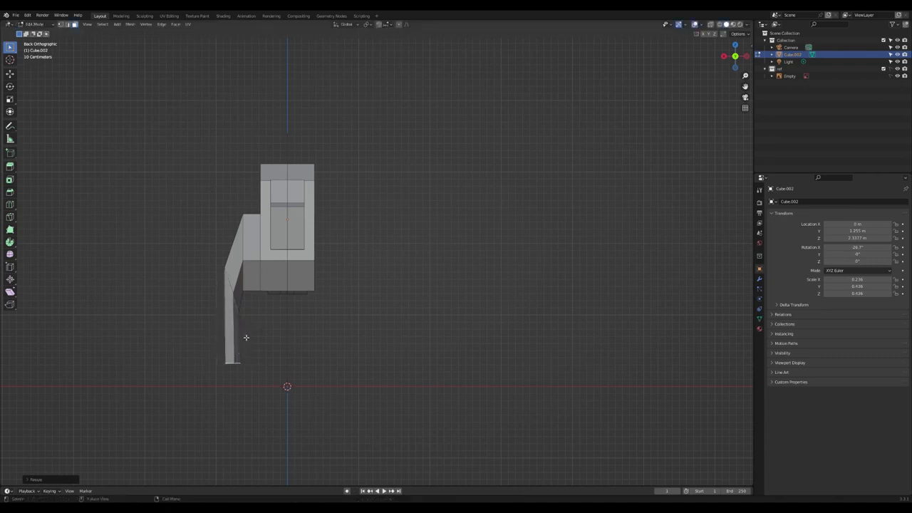
{"action": "key", "text": "g"}
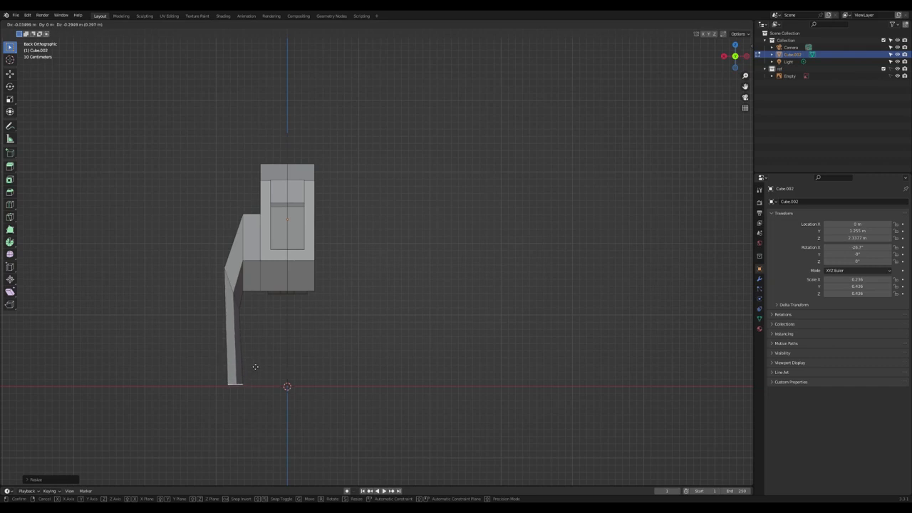
{"action": "left_click", "coordinate": [255, 368]}
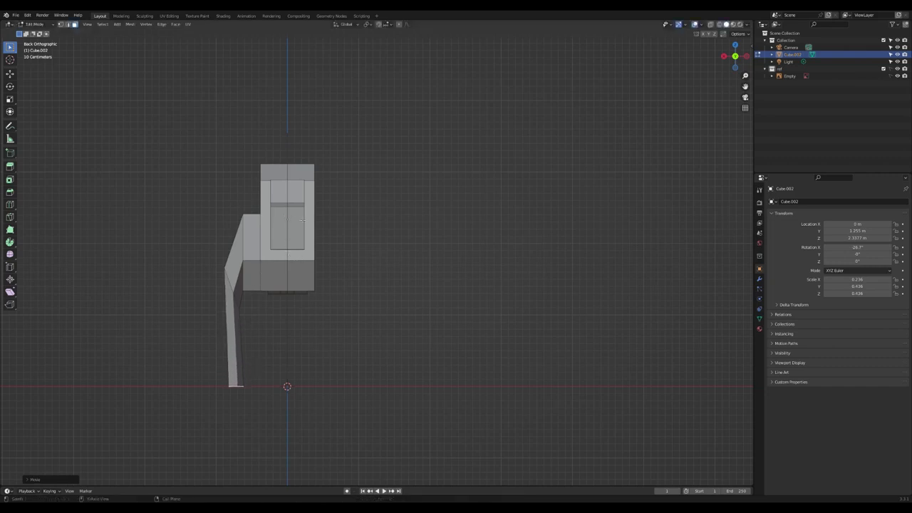
Step: Select the edge loop at the front leg's elbow, rotate it in back view to slope inward, and scale it to about 0.57
{"action": "middle_click_drag", "start_coordinate": [281, 247], "coordinate": [315, 277]}
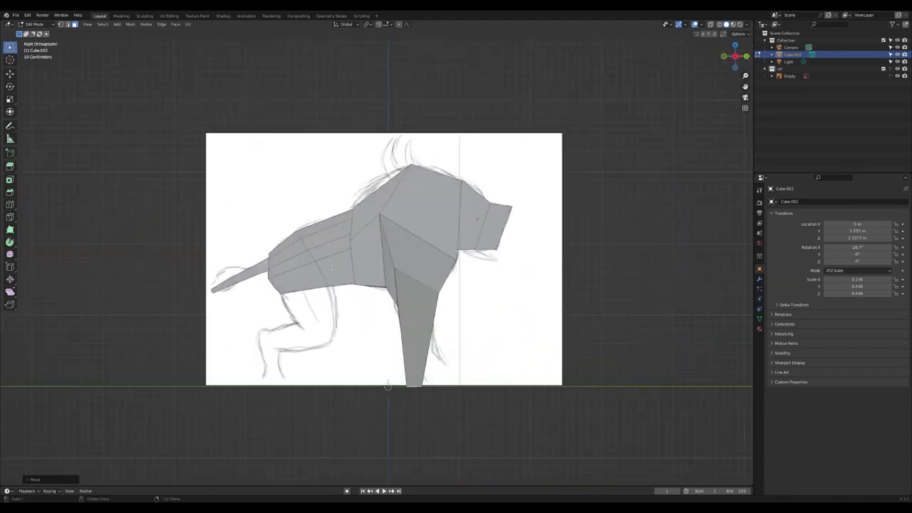
{"action": "middle_click_drag", "start_coordinate": [415, 278], "coordinate": [367, 278]}
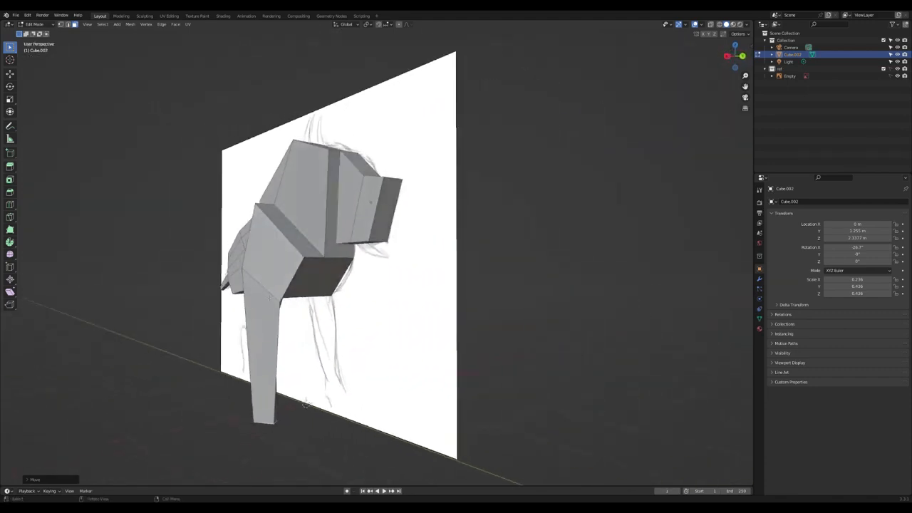
{"action": "left_click", "coordinate": [260, 286], "text": "alt"}
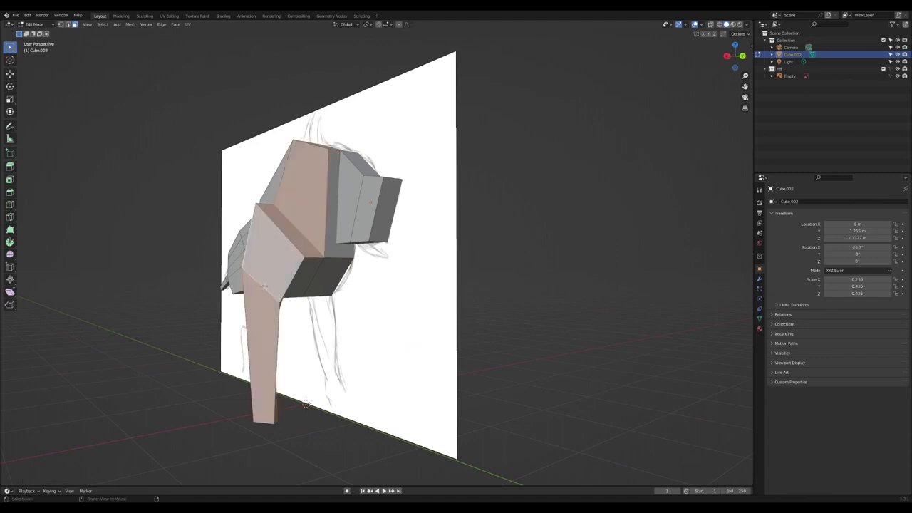
{"action": "key", "text": "2"}
{"action": "left_click", "coordinate": [262, 287]}
{"action": "middle_click_drag", "start_coordinate": [264, 266], "coordinate": [369, 243]}
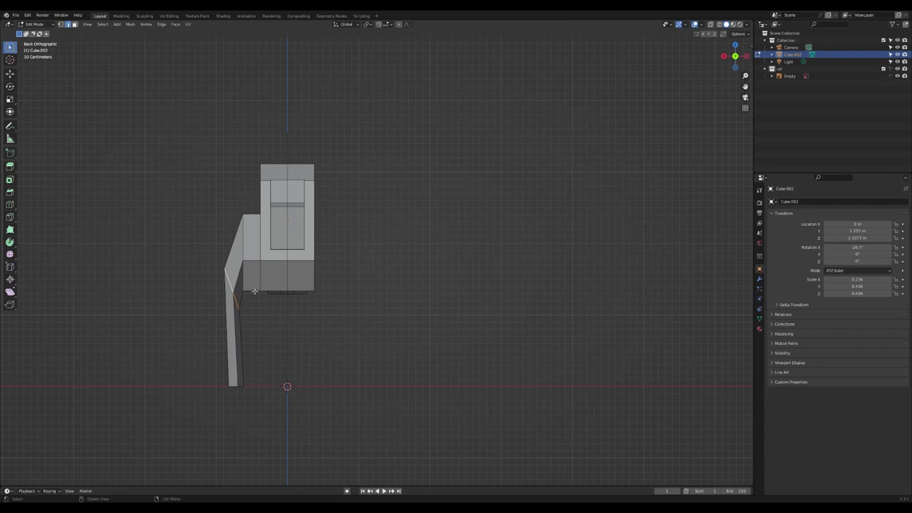
{"action": "key", "text": "r"}
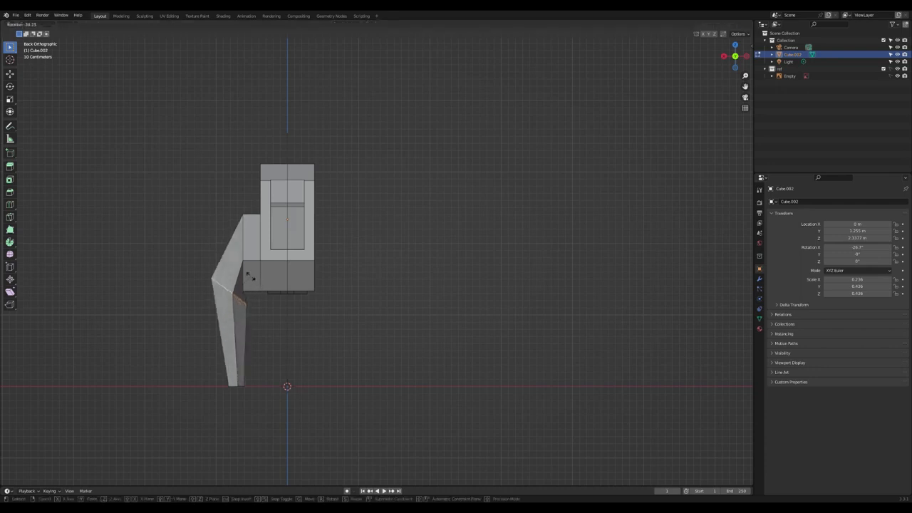
{"action": "left_click", "coordinate": [247, 289]}
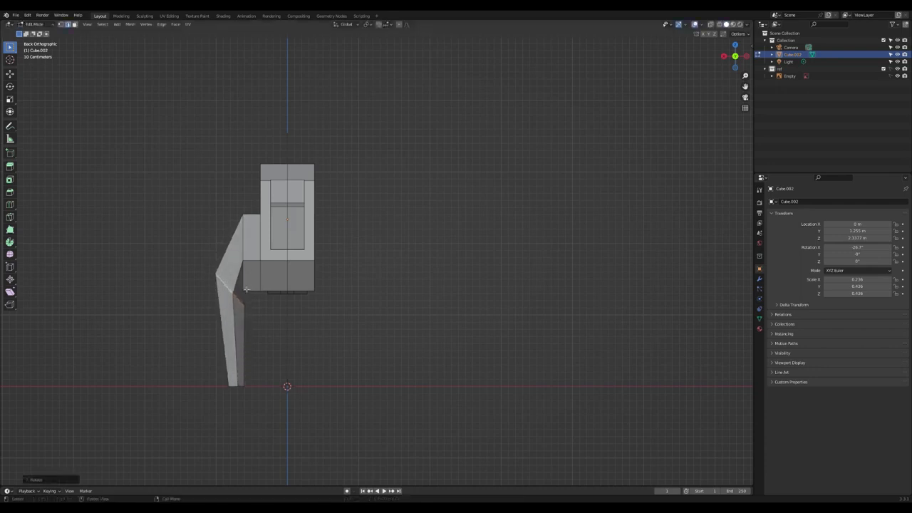
{"action": "key", "text": "s"}
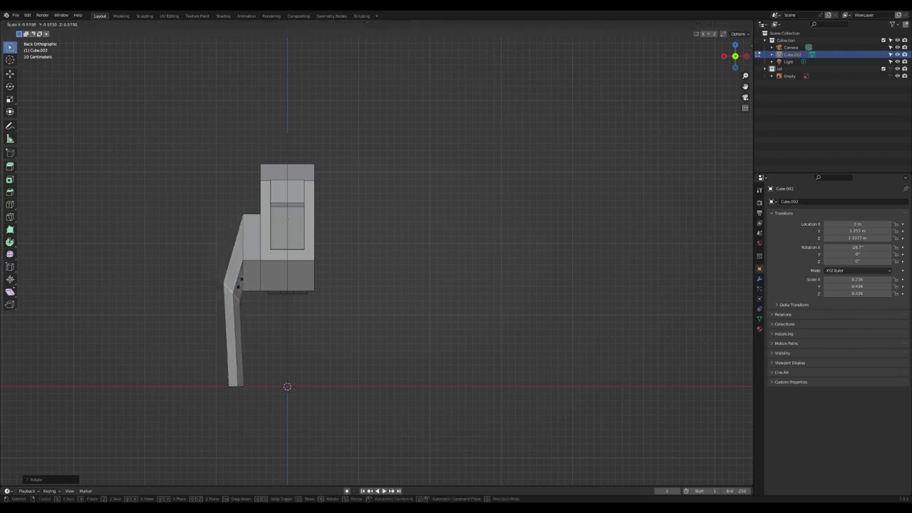
{"action": "left_click", "coordinate": [237, 280]}
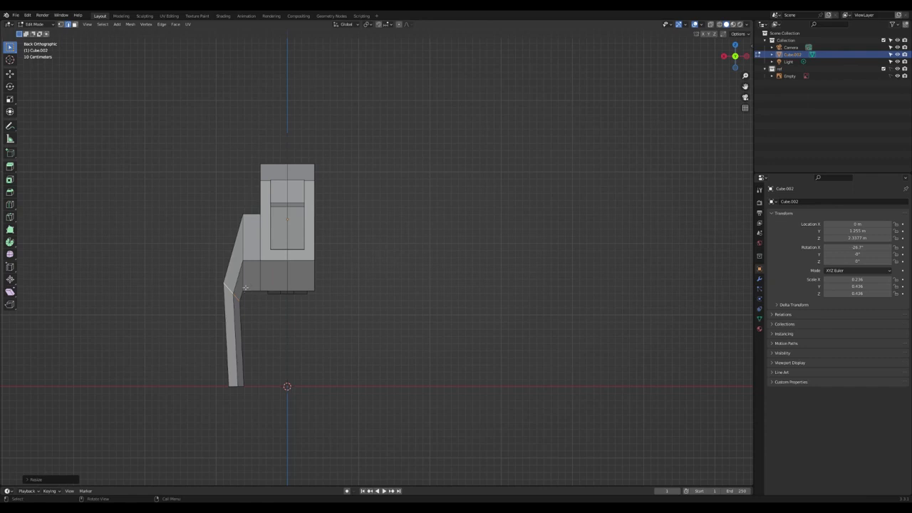
Step: Rotate the front leg's shoulder edge loop in back view, scale it to about half, and move it slightly inward and down
{"action": "left_click", "coordinate": [253, 278]}
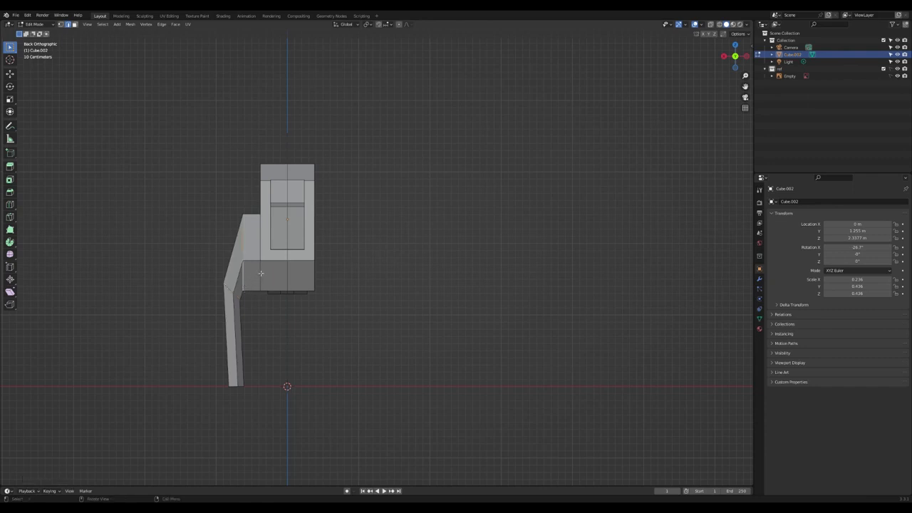
{"action": "key", "text": "r"}
{"action": "left_click", "coordinate": [258, 268]}
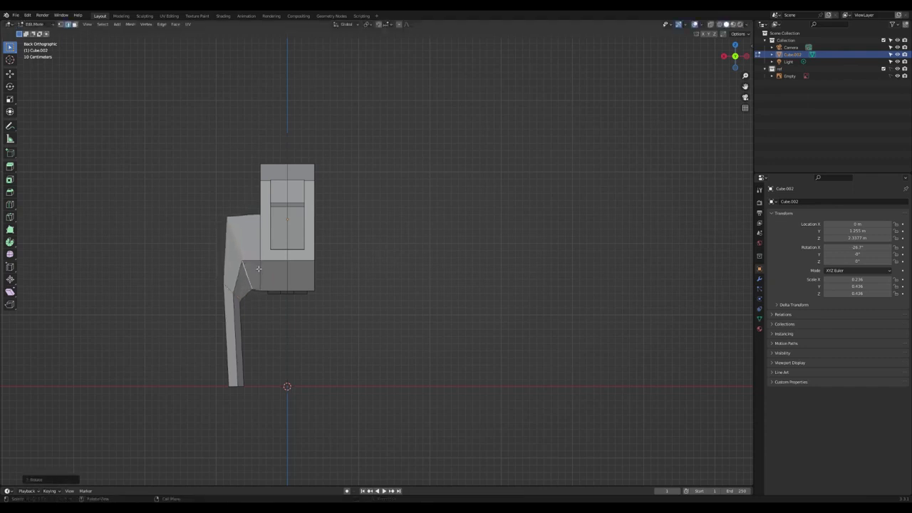
{"action": "key", "text": "s"}
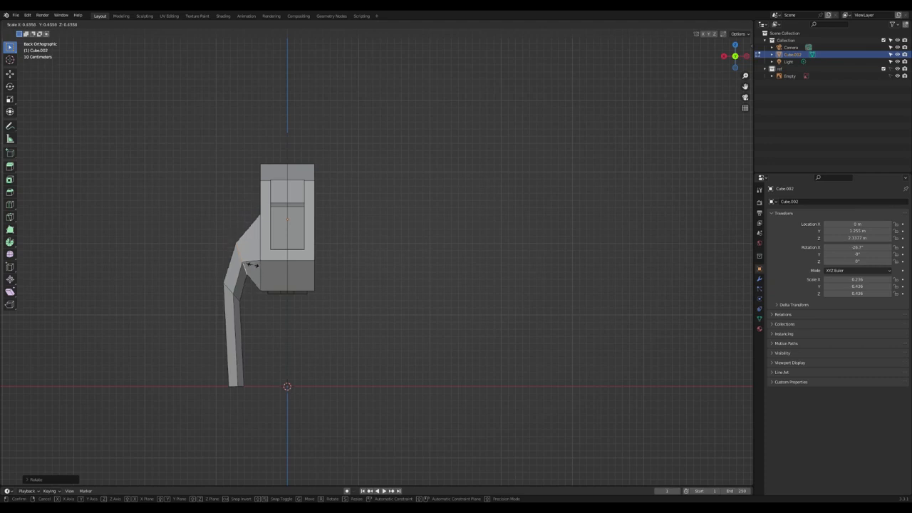
{"action": "right_click", "coordinate": [256, 273]}
{"action": "key", "text": "g"}
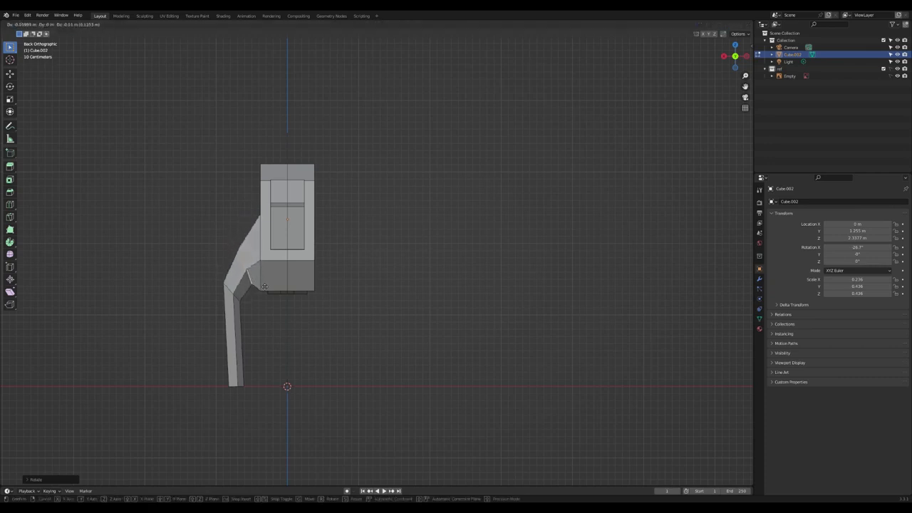
{"action": "left_click", "coordinate": [265, 272]}
Step: Extrude the lower rear side face of the body outward as the start of the hind leg and rotate it downward
{"action": "key", "text": "KP_3"}
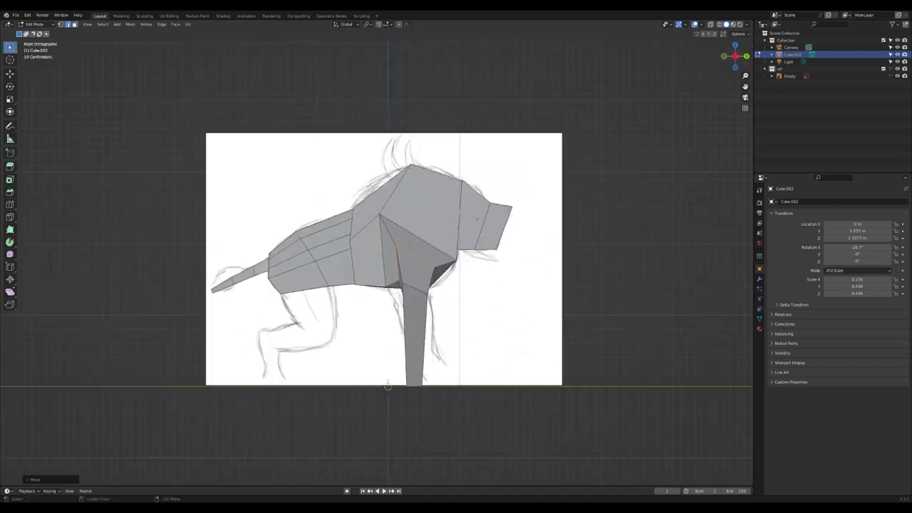
{"action": "left_click_drag", "start_coordinate": [402, 375], "coordinate": [445, 408]}
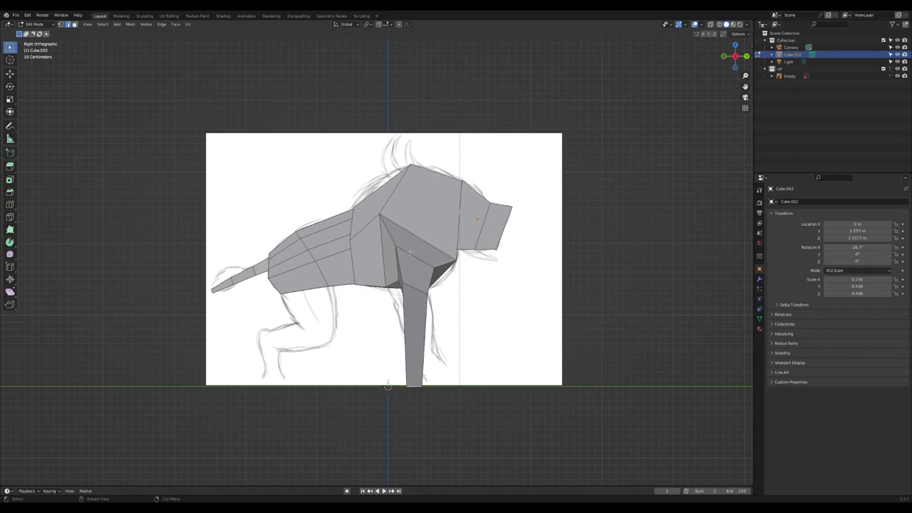
{"action": "left_click", "coordinate": [307, 277]}
{"action": "key", "text": "3"}
{"action": "left_click", "coordinate": [304, 283]}
{"action": "middle_click_drag", "start_coordinate": [304, 283], "coordinate": [252, 273]}
{"action": "key", "text": "e"}
{"action": "left_click", "coordinate": [258, 294]}
{"action": "key", "text": "r"}
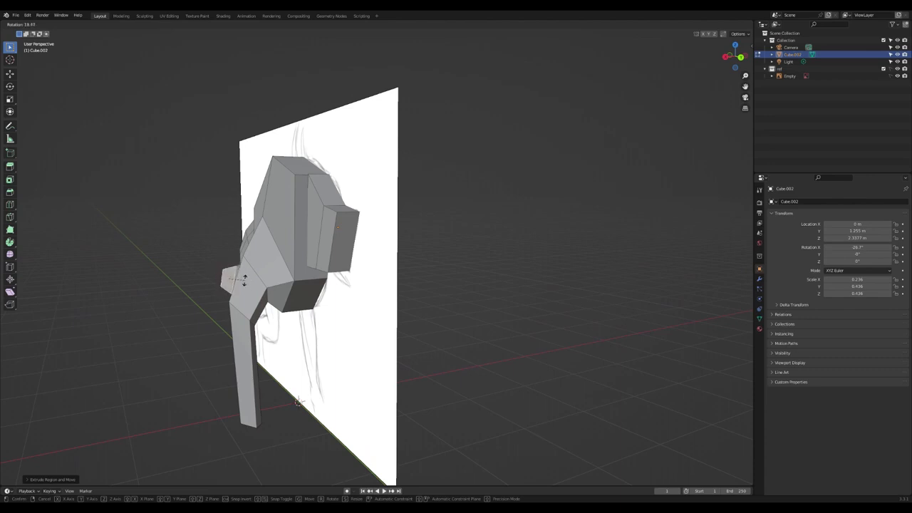
{"action": "left_click", "coordinate": [244, 279]}
Step: In back view, extrude the hind leg's end face again, rotate it to face downward, and move it to the ground line
{"action": "key", "text": "ctrl+KP_1"}
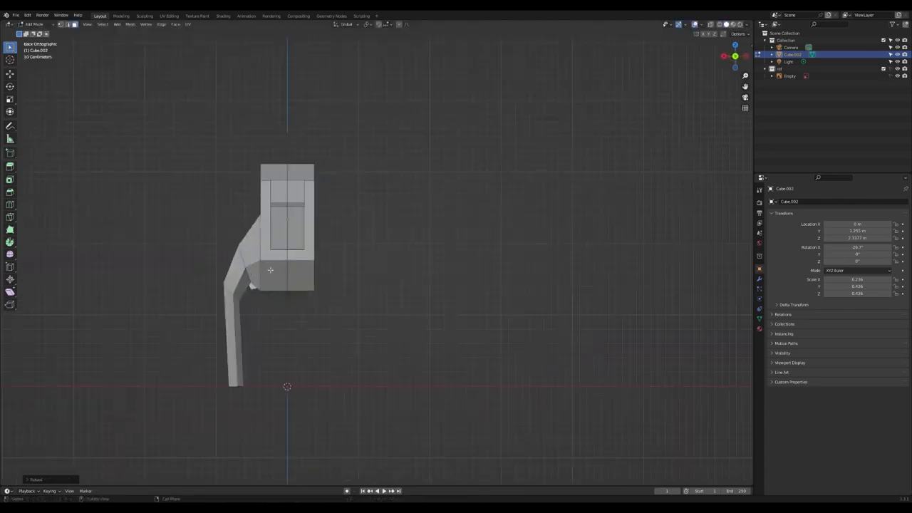
{"action": "key", "text": "e"}
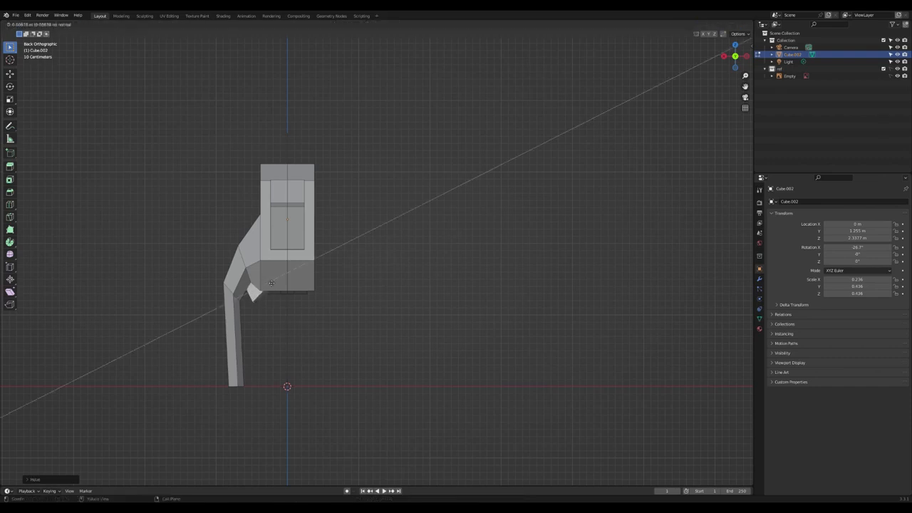
{"action": "left_click", "coordinate": [248, 311]}
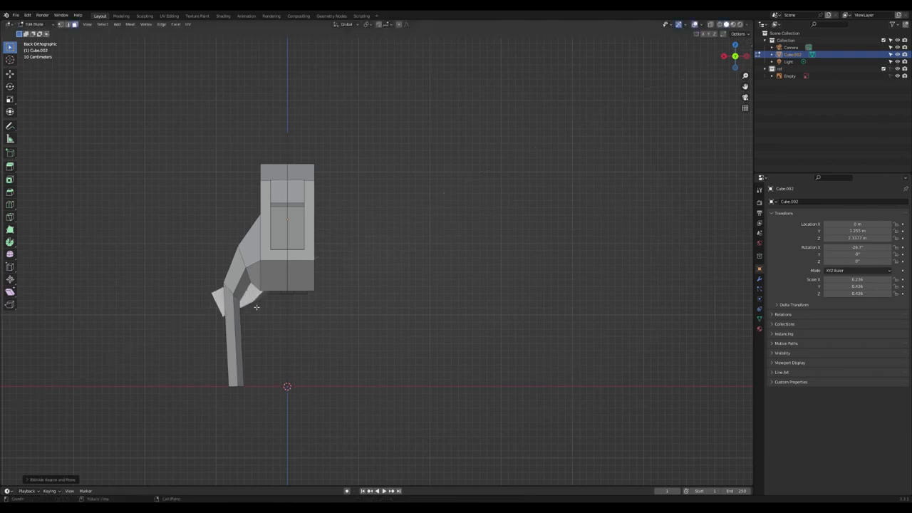
{"action": "key", "text": "r"}
{"action": "left_click", "coordinate": [255, 258]}
{"action": "key", "text": "g"}
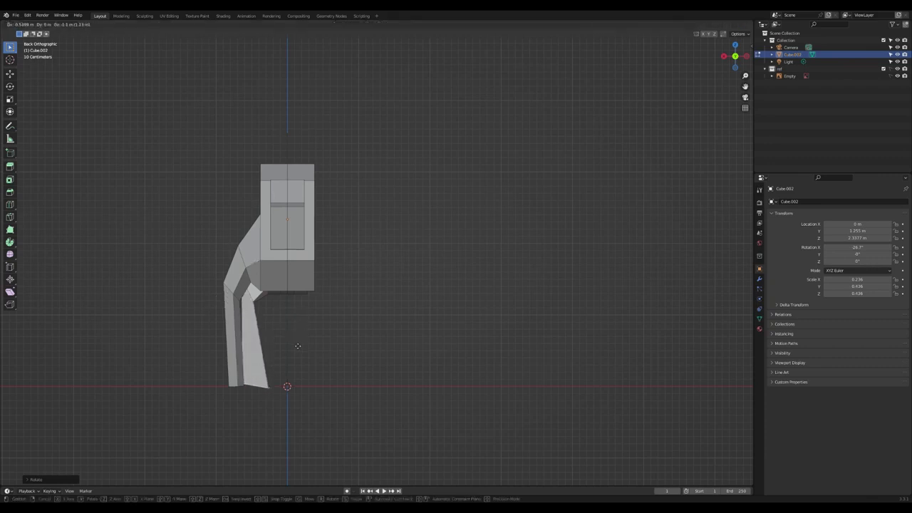
{"action": "left_click", "coordinate": [297, 342]}
Step: Scale down the hind leg's bottom face, rotate it level, and align it with the ground line
{"action": "key", "text": "s"}
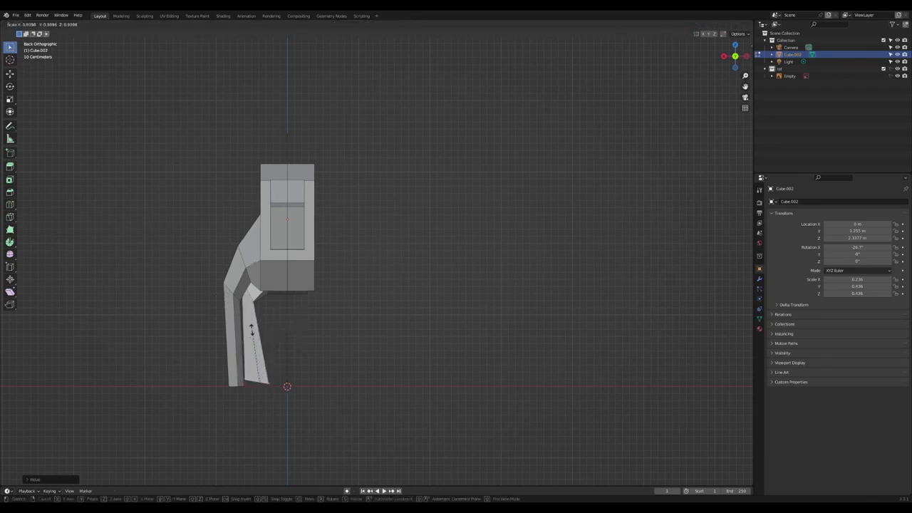
{"action": "left_click", "coordinate": [254, 350]}
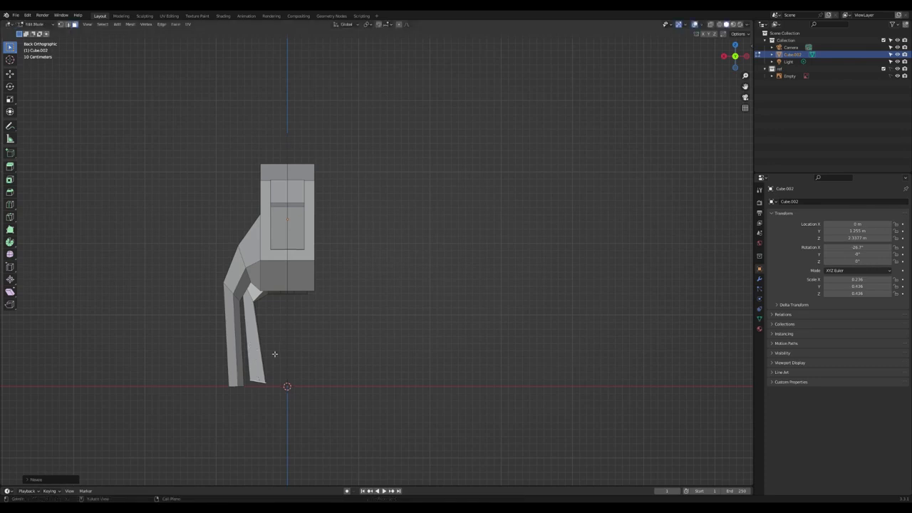
{"action": "key", "text": "r"}
{"action": "key", "text": "g"}
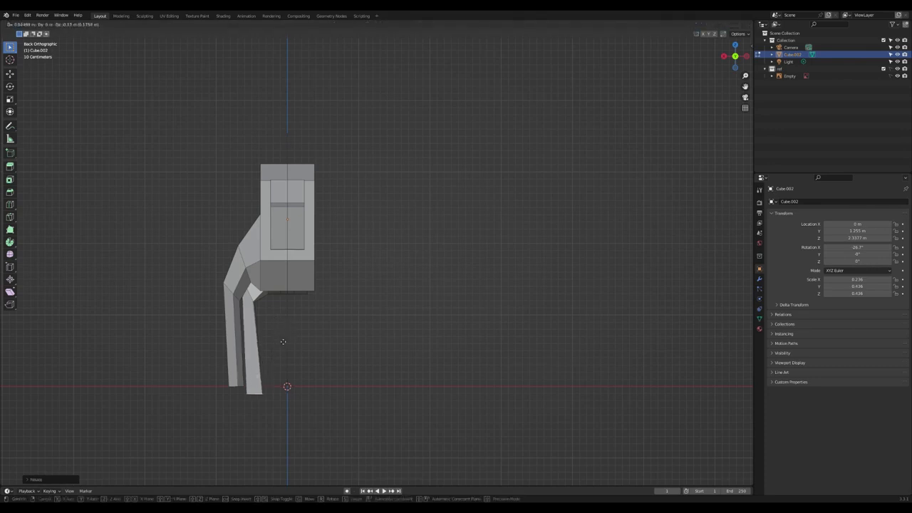
{"action": "left_click", "coordinate": [276, 329]}
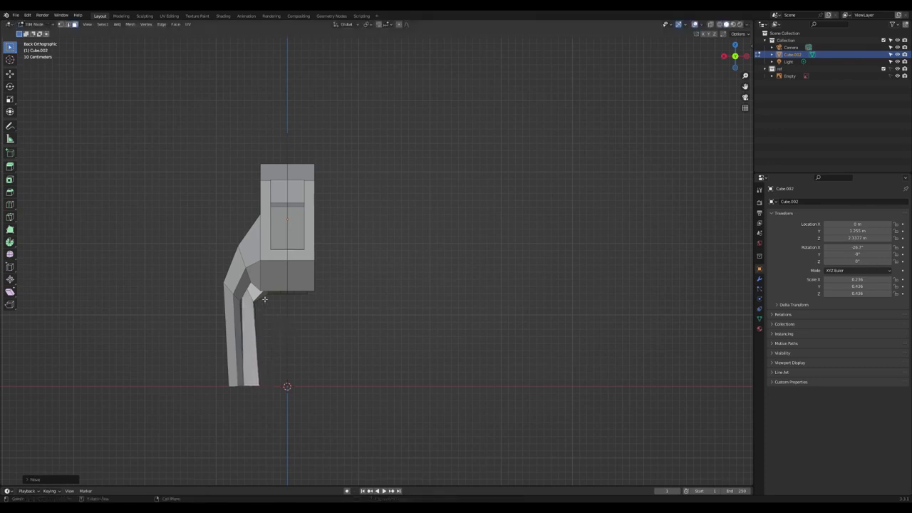
Step: Show the model in side view with wireframe shading to compare the hind leg with the reference sketch
{"action": "left_click", "coordinate": [253, 313]}
{"action": "middle_click_drag", "start_coordinate": [254, 313], "coordinate": [378, 282]}
{"action": "key", "text": "KP_3"}
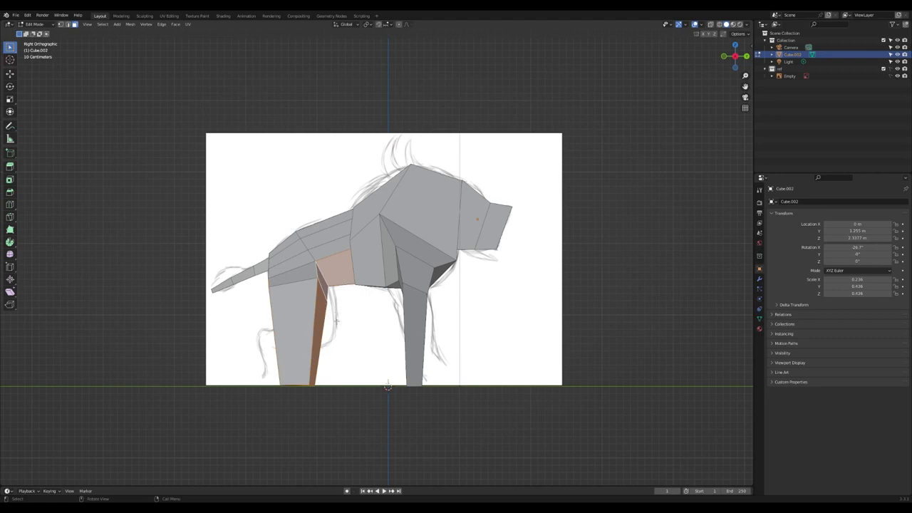
{"action": "key", "text": "z"}
{"action": "left_click", "coordinate": [287, 318]}
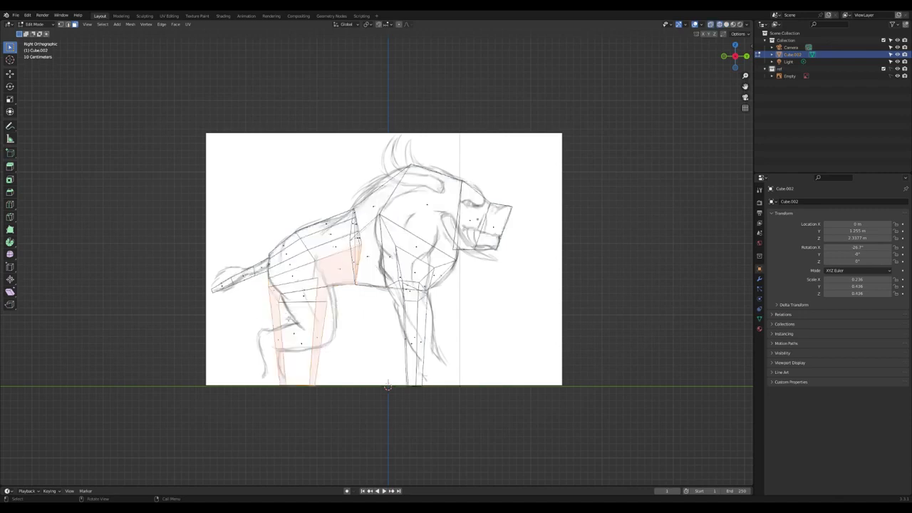
Step: Select the edge loop at the top of the hind leg and move it forward and down to match the sketched thigh
{"action": "key", "text": "KP_1"}
{"action": "middle_click_drag", "start_coordinate": [415, 282], "coordinate": [327, 270]}
{"action": "left_click", "coordinate": [342, 328]}
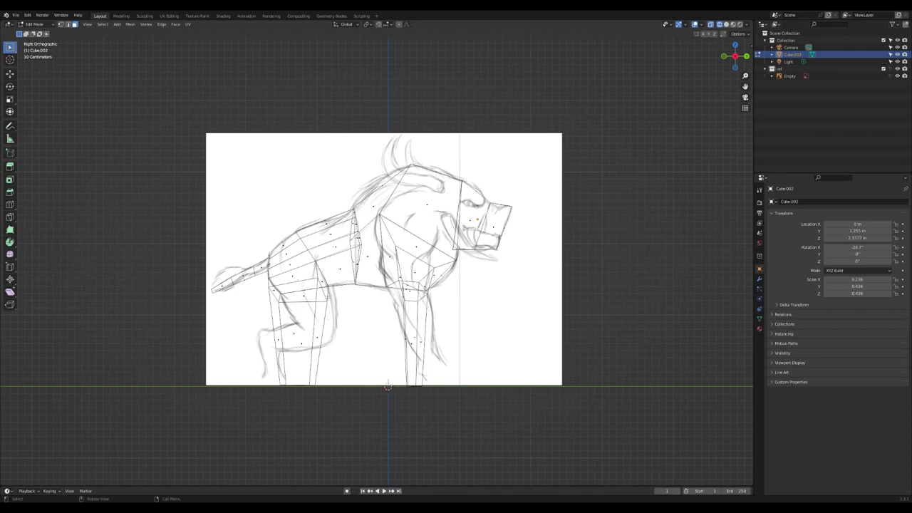
{"action": "left_click", "coordinate": [327, 291], "text": "alt"}
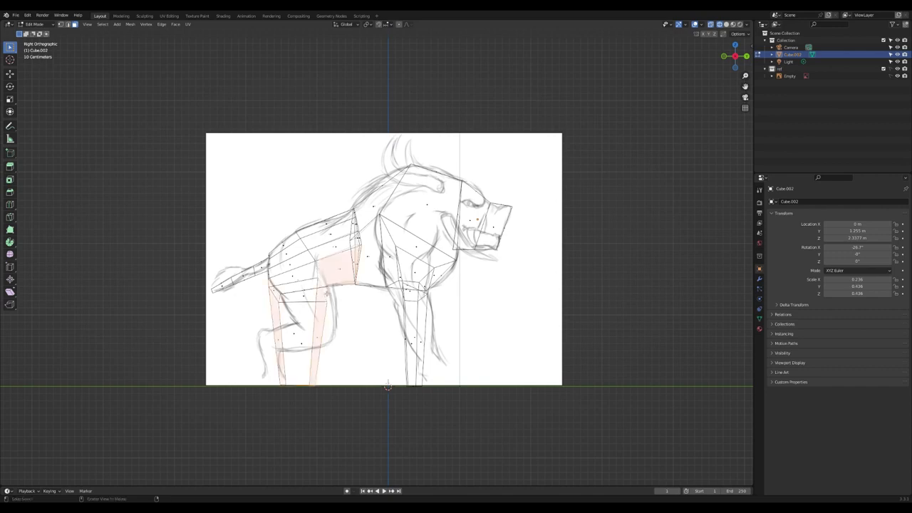
{"action": "left_click", "coordinate": [303, 284], "text": "alt"}
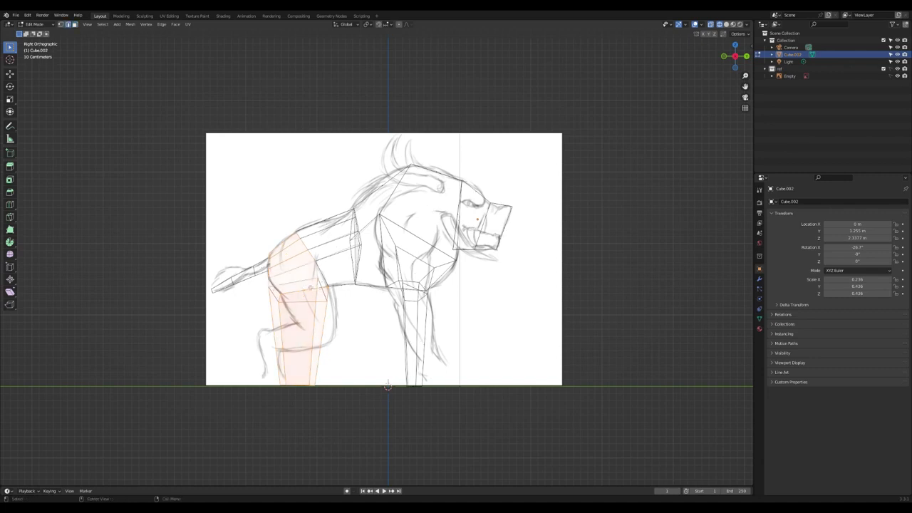
{"action": "key", "text": "2"}
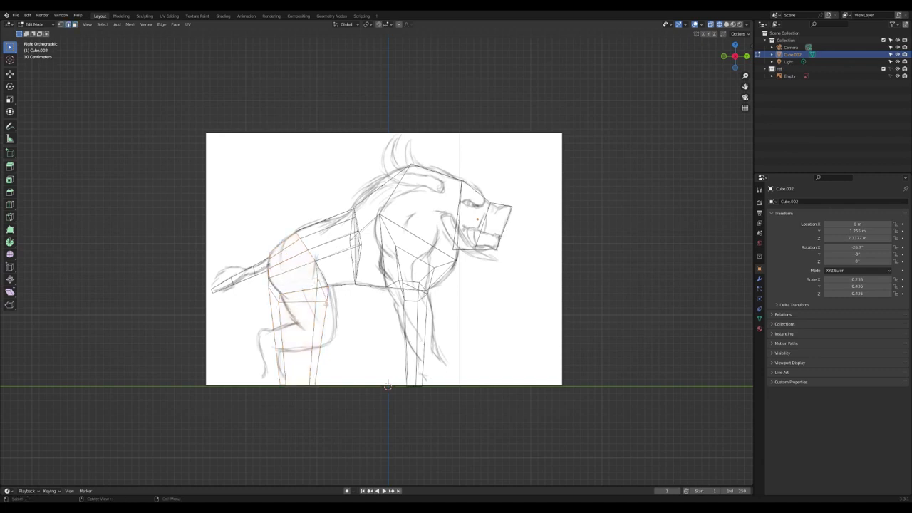
{"action": "key", "text": "g"}
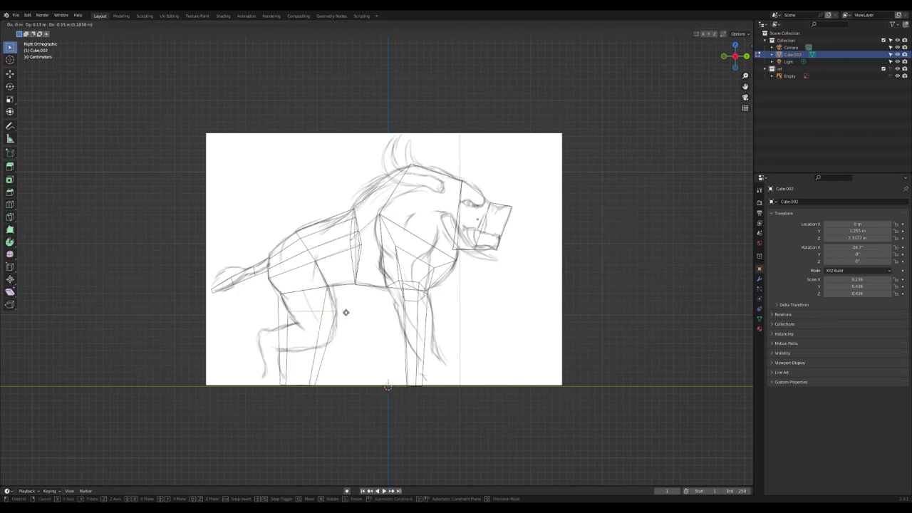
{"action": "left_click", "coordinate": [346, 312]}
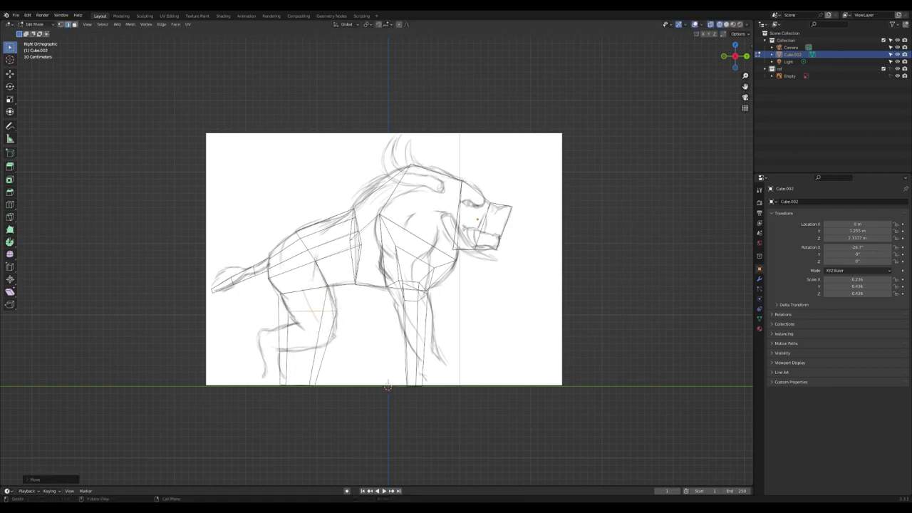
Step: Add a loop cut across the lower hind leg, scale it down, and move it forward to the sketched knee
{"action": "key", "text": "g"}
{"action": "key", "text": "g"}
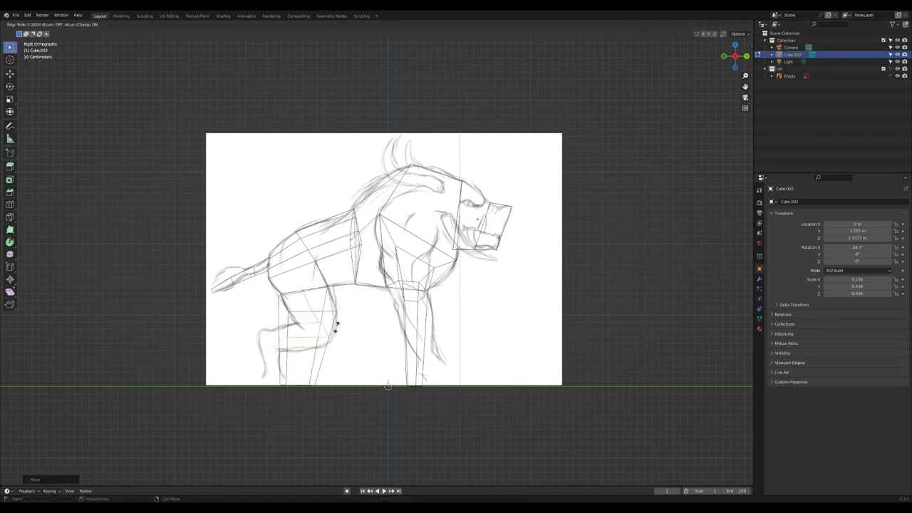
{"action": "left_click", "coordinate": [341, 332]}
{"action": "key", "text": "s"}
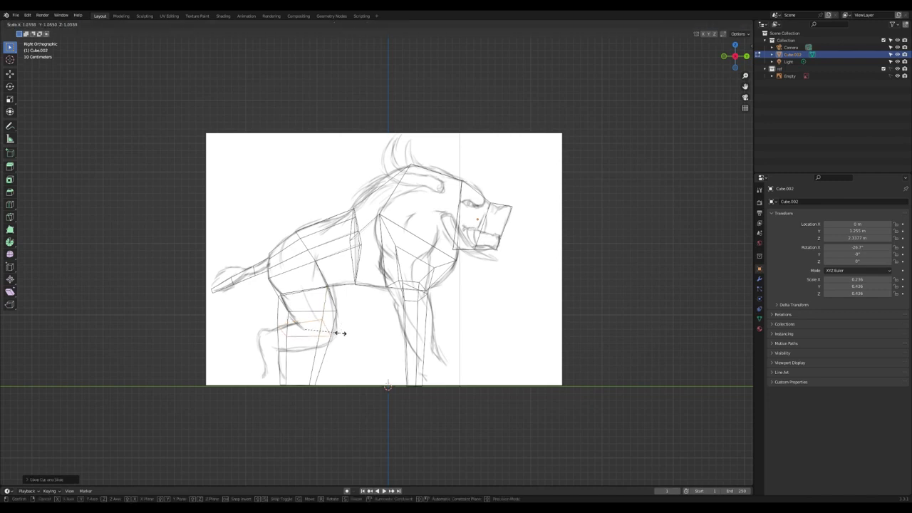
{"action": "left_click", "coordinate": [328, 332]}
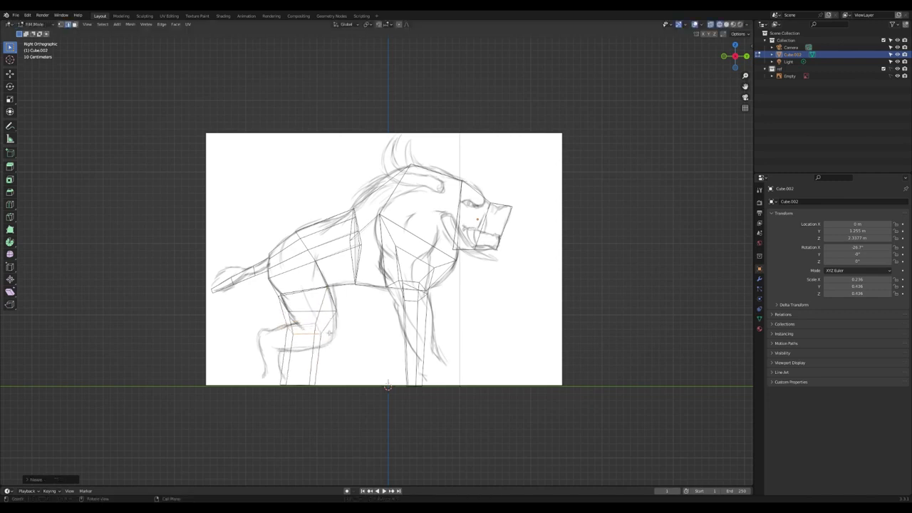
{"action": "key", "text": "g"}
{"action": "left_click", "coordinate": [344, 334]}
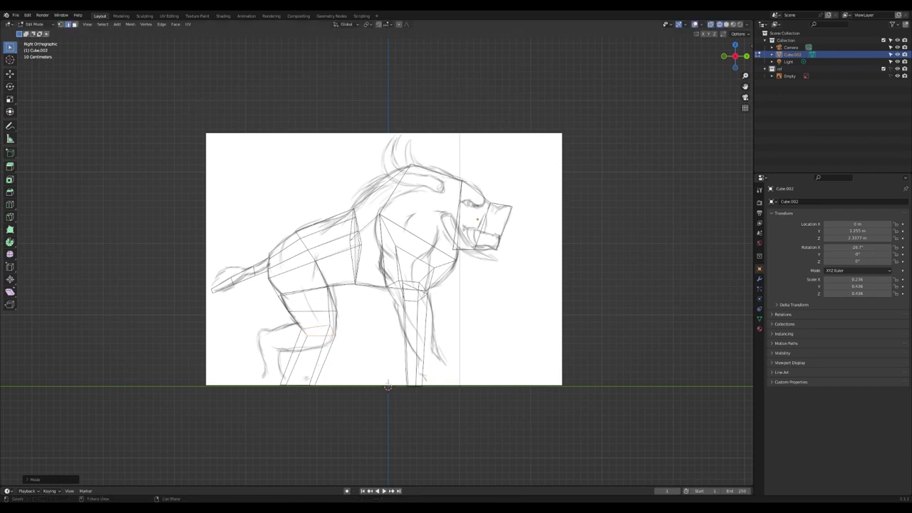
Step: Add a loop cut across the hind leg between the knee and the ground
{"action": "key", "text": "ctrl+r"}
{"action": "left_click", "coordinate": [319, 360]}
{"action": "left_click", "coordinate": [320, 360]}
{"action": "key", "text": "e"}
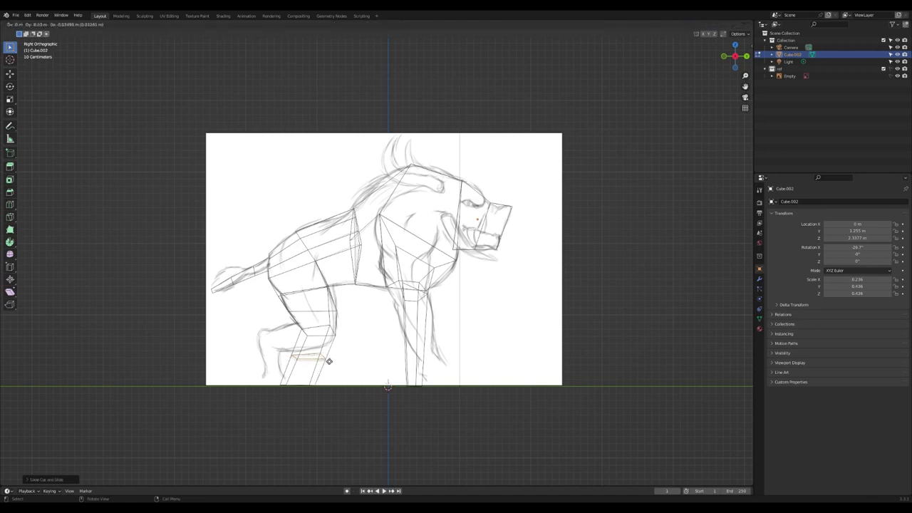
{"action": "left_click", "coordinate": [321, 364]}
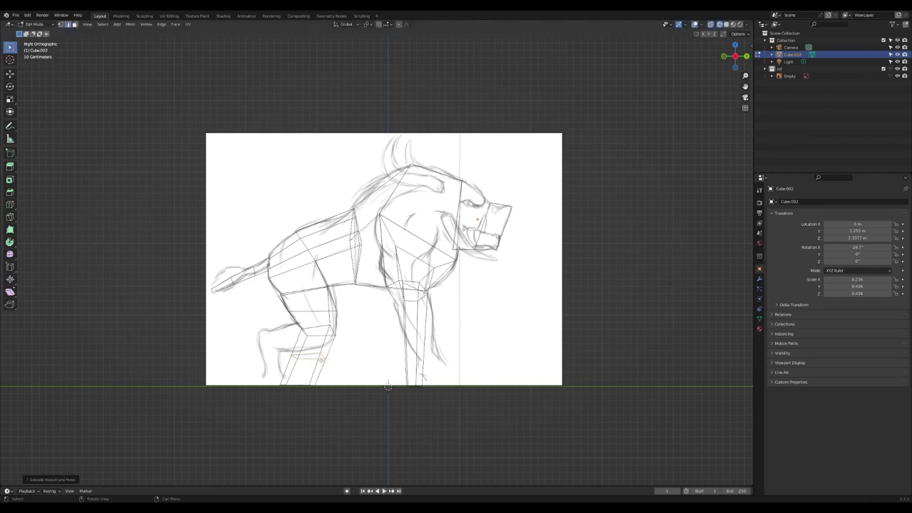
{"action": "key", "text": "ctrl+z"}
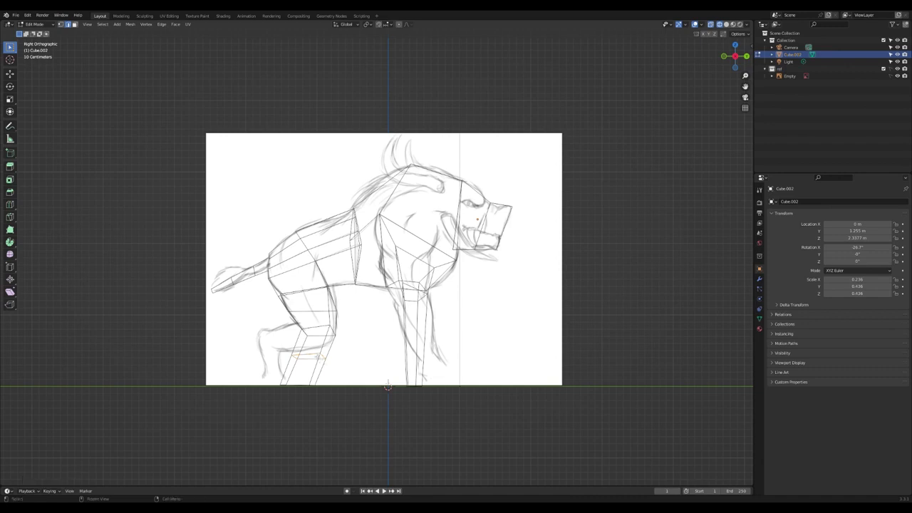
Step: Move the lower hind leg's new edge loop back and up to the sketched hock and rotate it diagonally across the joint
{"action": "key", "text": "g"}
{"action": "left_click", "coordinate": [283, 340]}
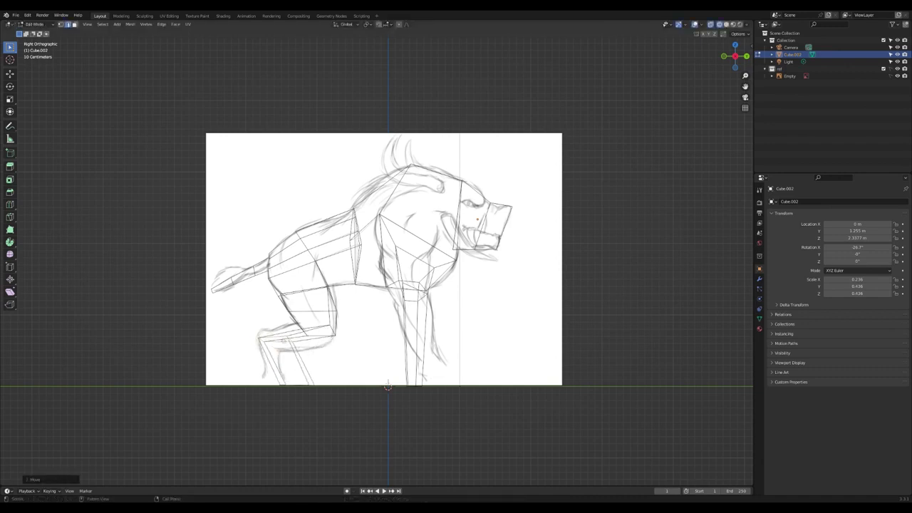
{"action": "key", "text": "r"}
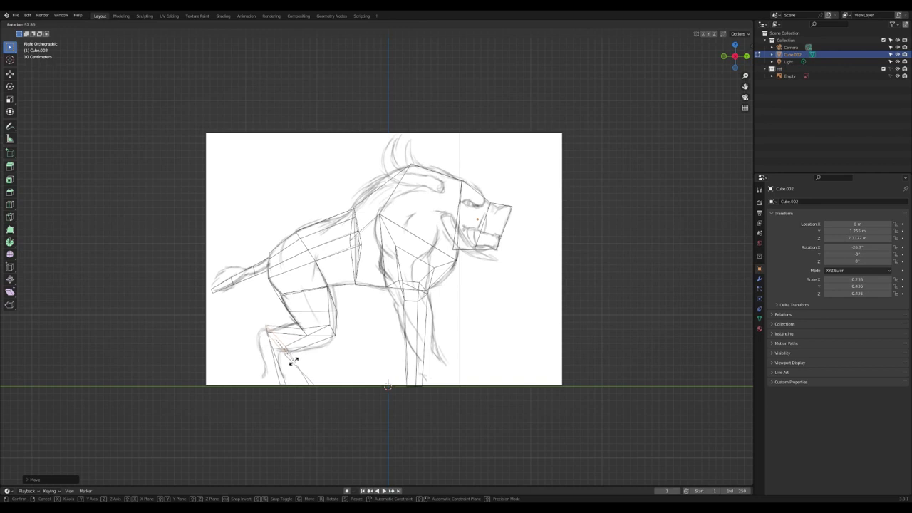
{"action": "left_click", "coordinate": [298, 358]}
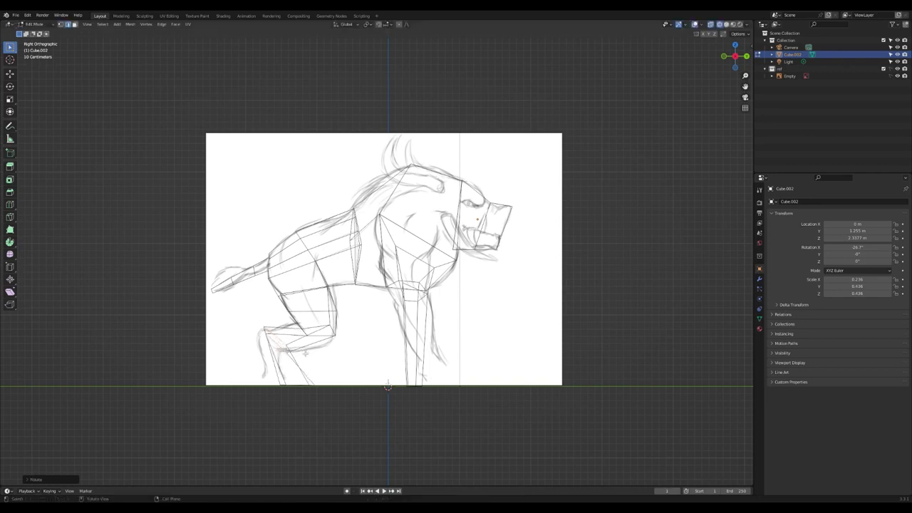
Step: Select the hind leg's knee edge loop, rotate it diagonally, and move it onto the sketched knee
{"action": "left_click", "coordinate": [310, 332], "text": "alt"}
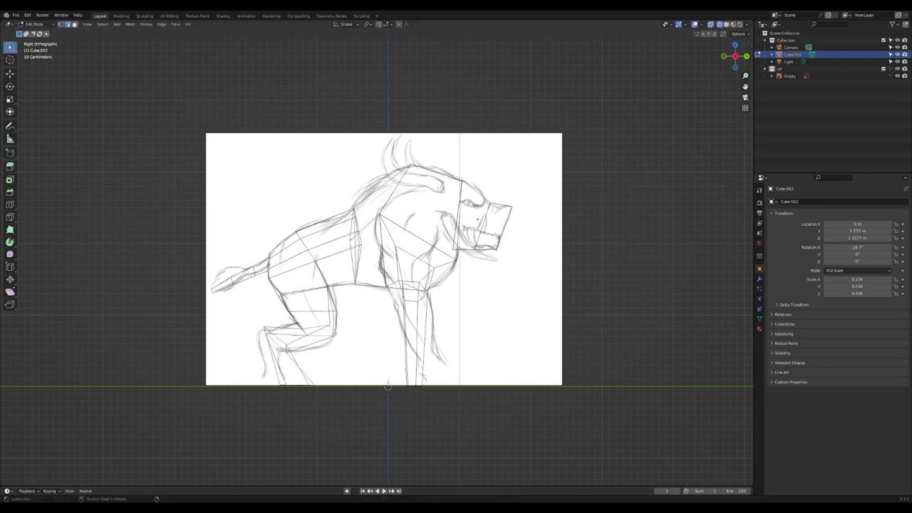
{"action": "key", "text": "r"}
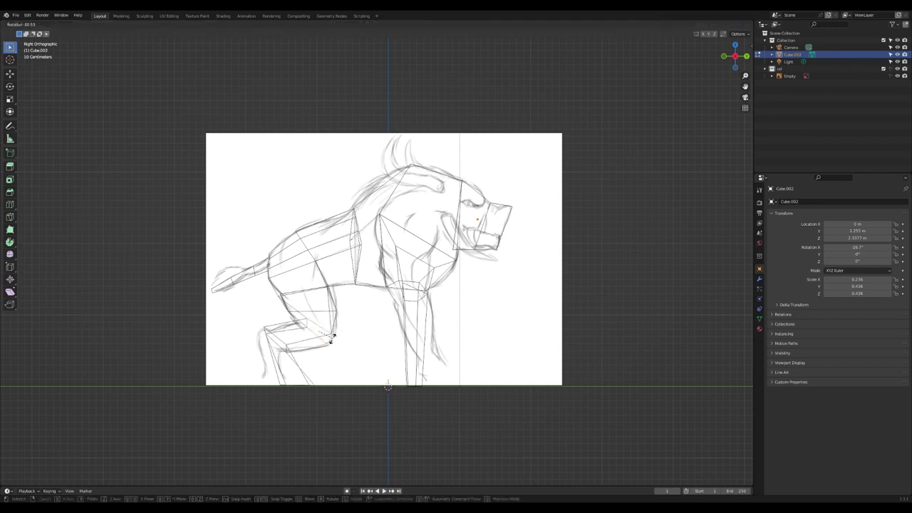
{"action": "left_click", "coordinate": [326, 342]}
{"action": "key", "text": "g"}
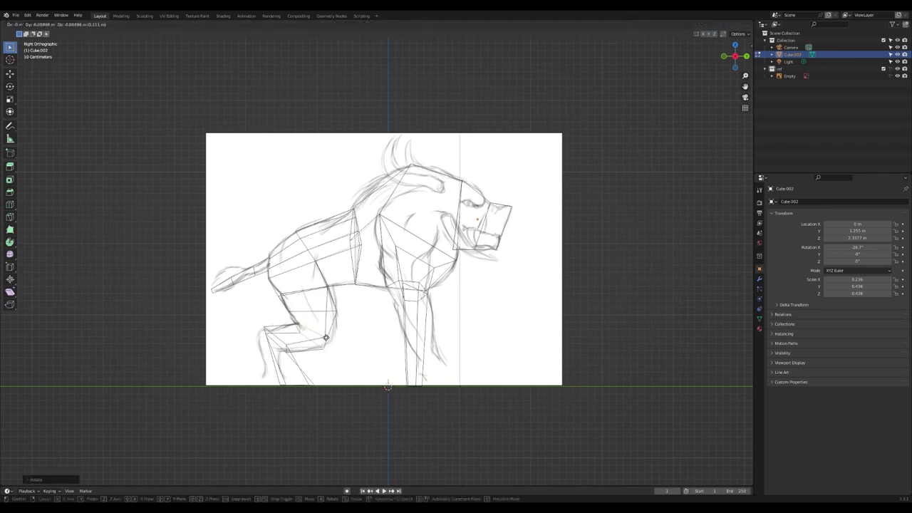
{"action": "key", "text": "Return"}
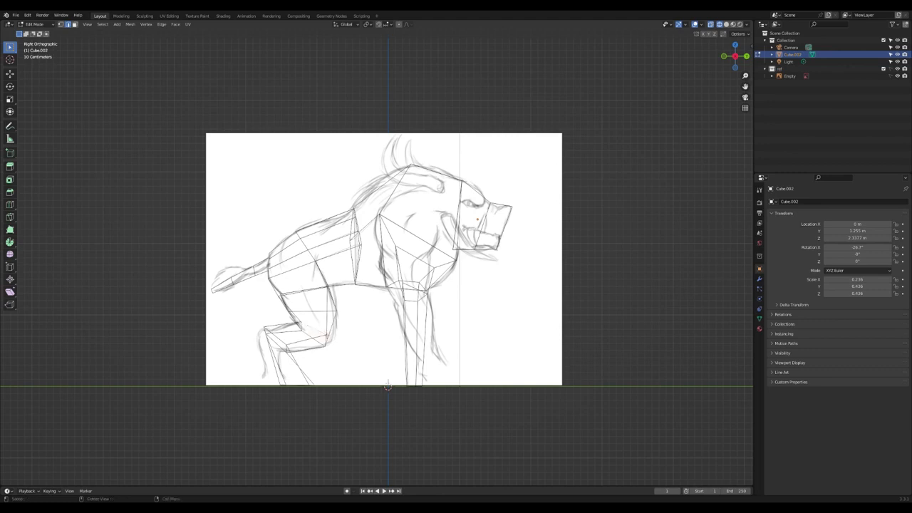
Step: Scale up the knee edge loop and fine-tune its position and rotation to match the sketched knee outline
{"action": "key", "text": "s"}
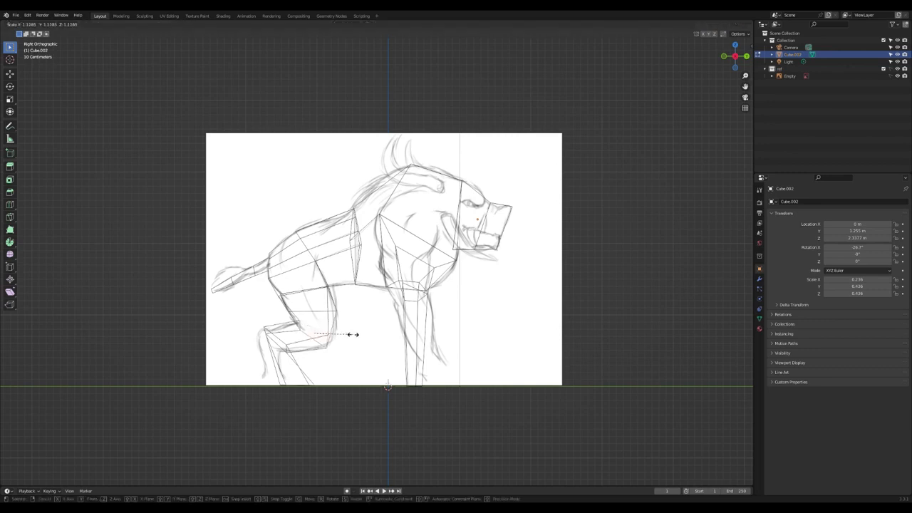
{"action": "left_click", "coordinate": [354, 333]}
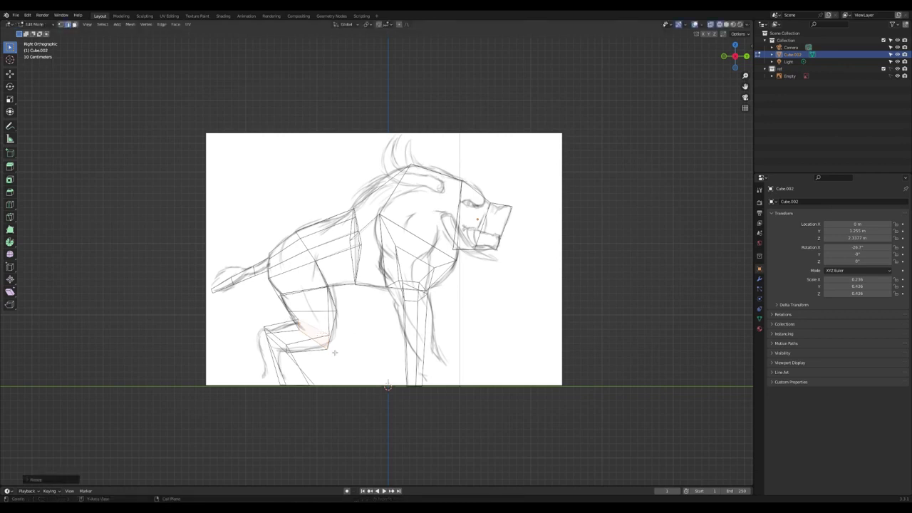
{"action": "key", "text": "g"}
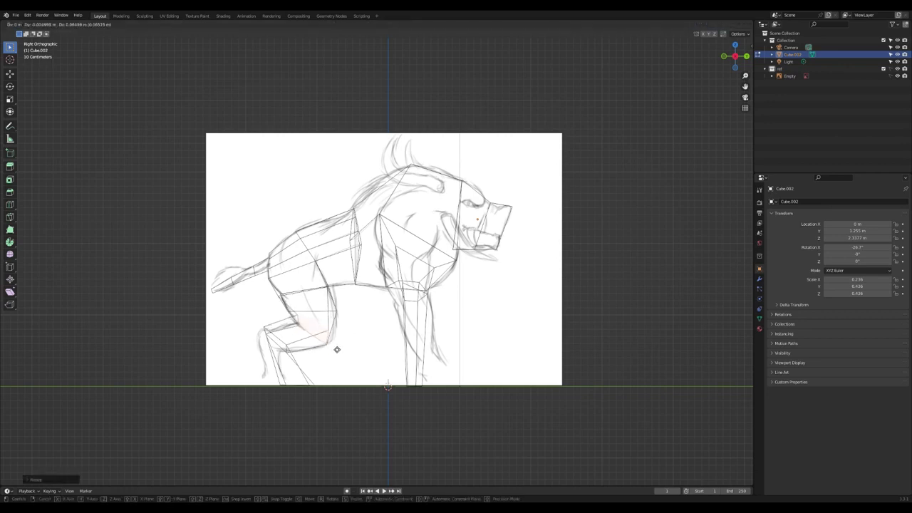
{"action": "left_click", "coordinate": [337, 345]}
{"action": "key", "text": "r"}
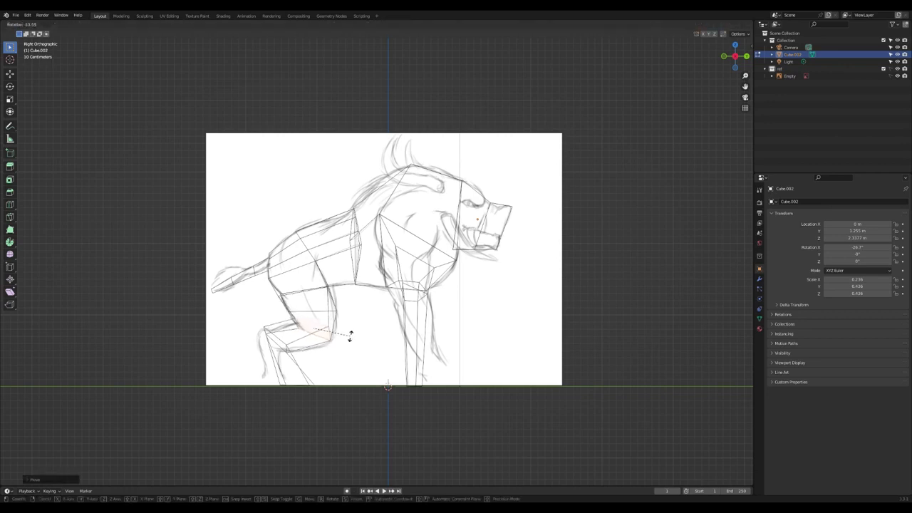
{"action": "left_click", "coordinate": [351, 337]}
Step: Select the hind leg's bottom edge and shift it slightly backward along the ground line
{"action": "left_click", "coordinate": [315, 385]}
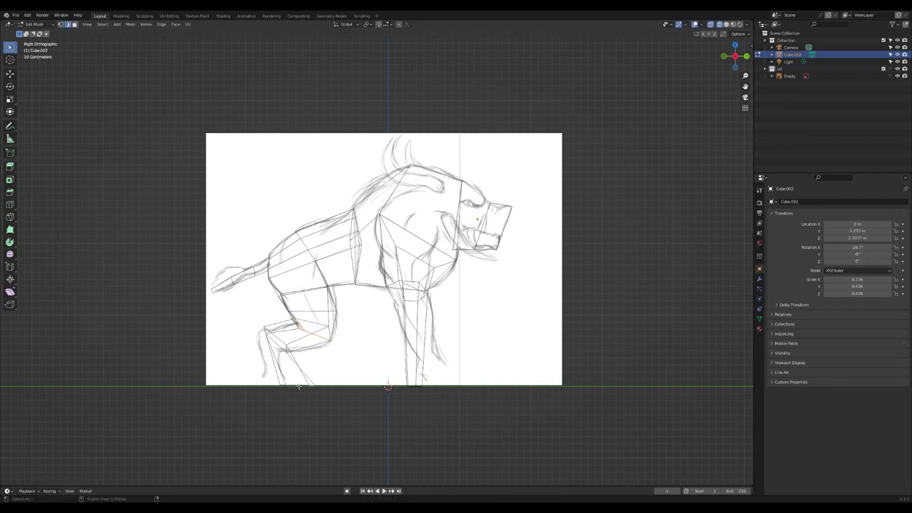
{"action": "key", "text": "g"}
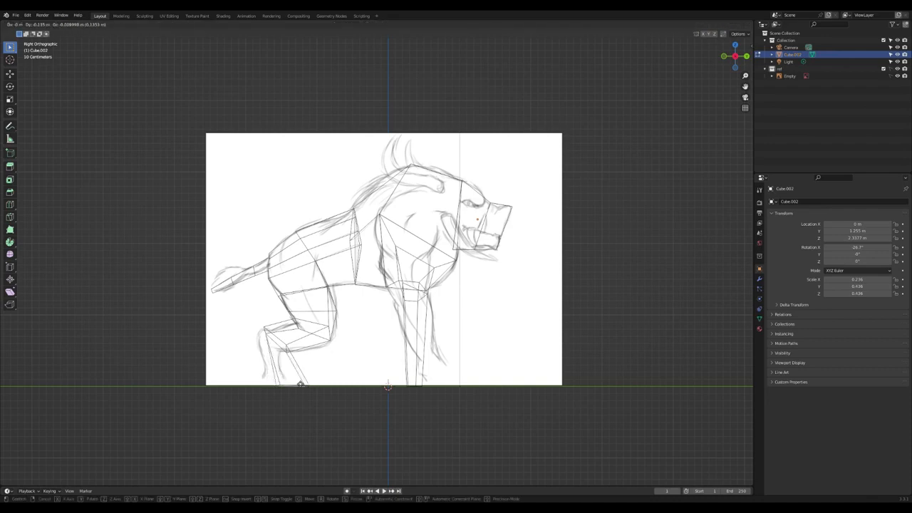
{"action": "left_click", "coordinate": [305, 384]}
Step: Select all edges around the hind leg's bottom end, scale them down, and move them back and up to the sketched foot
{"action": "middle_click_drag", "start_coordinate": [305, 384], "coordinate": [286, 324]}
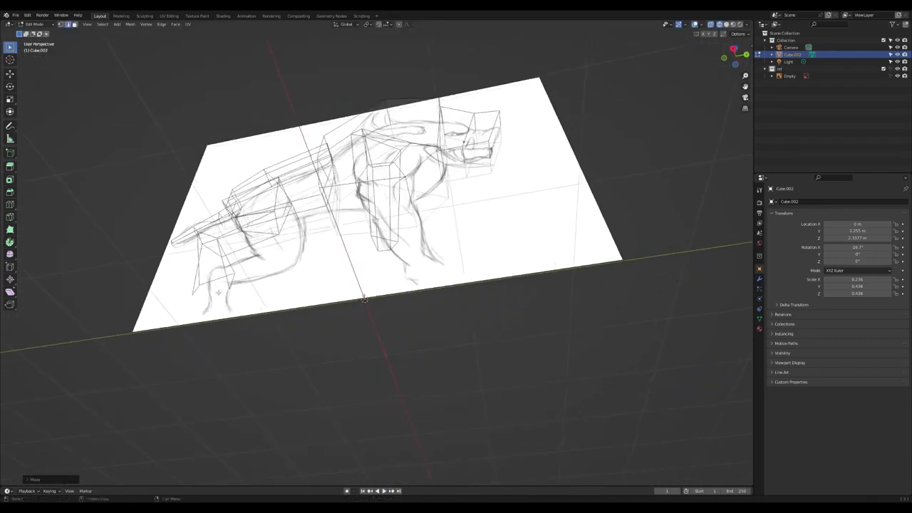
{"action": "left_click", "coordinate": [228, 289], "text": "alt"}
{"action": "middle_click_drag", "start_coordinate": [229, 285], "coordinate": [265, 294]}
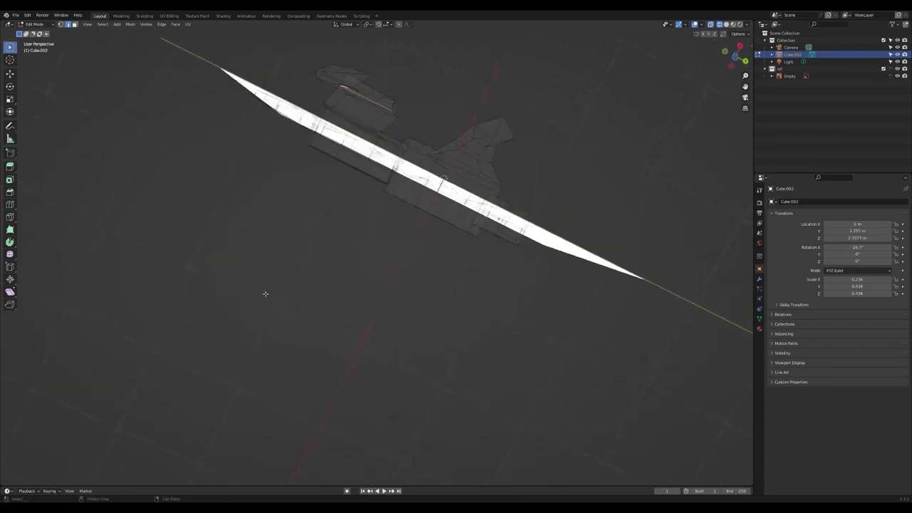
{"action": "left_click", "coordinate": [346, 70], "text": "alt"}
{"action": "left_click", "coordinate": [330, 71], "text": "shift"}
{"action": "left_click", "coordinate": [335, 80], "text": "shift"}
{"action": "key", "text": "ctrl+z"}
{"action": "left_click", "coordinate": [349, 83], "text": "shift"}
{"action": "middle_click_drag", "start_coordinate": [363, 82], "coordinate": [332, 151]}
{"action": "middle_click_drag", "start_coordinate": [235, 376], "coordinate": [238, 412]}
{"action": "left_click", "coordinate": [259, 434], "text": "shift"}
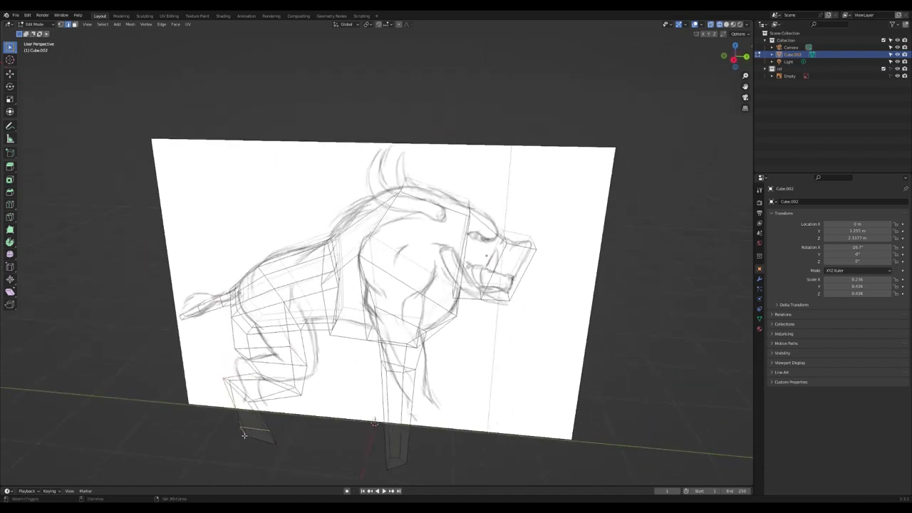
{"action": "left_click", "coordinate": [271, 436], "text": "shift"}
{"action": "middle_click_drag", "start_coordinate": [276, 436], "coordinate": [309, 379], "text": "shift"}
{"action": "key", "text": "KP_3"}
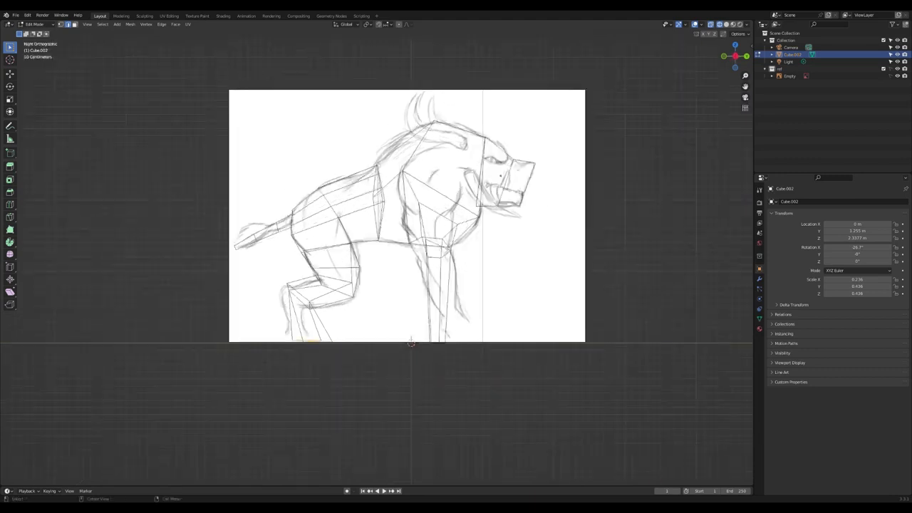
{"action": "key", "text": "s"}
{"action": "left_click", "coordinate": [329, 331]}
{"action": "key", "text": "g"}
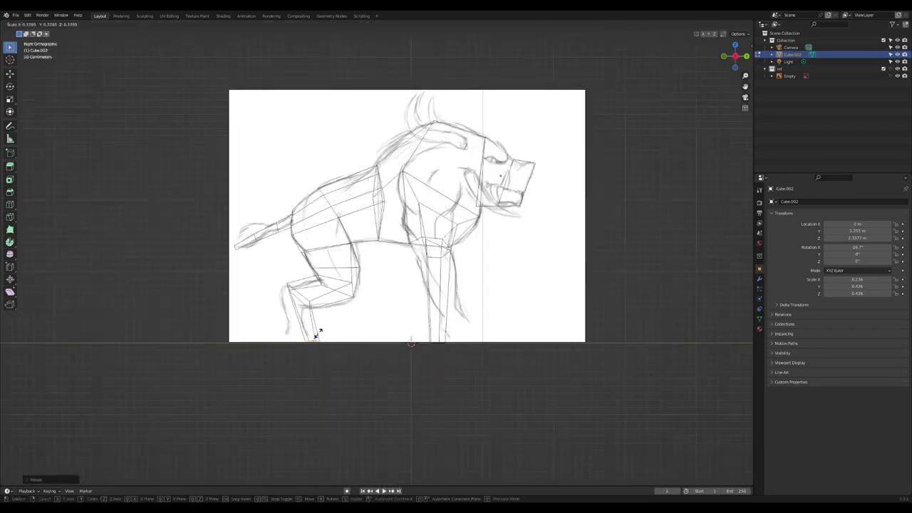
{"action": "left_click", "coordinate": [321, 332]}
{"action": "key", "text": "g"}
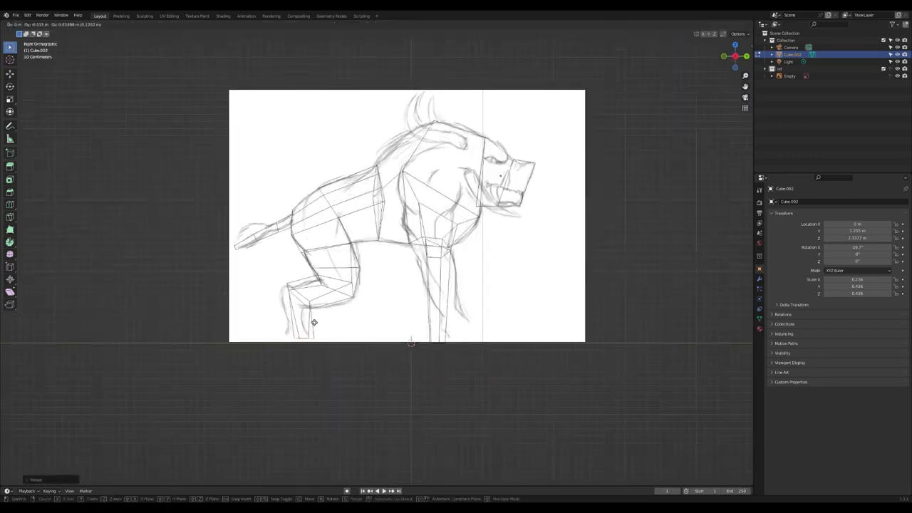
{"action": "left_click", "coordinate": [294, 332]}
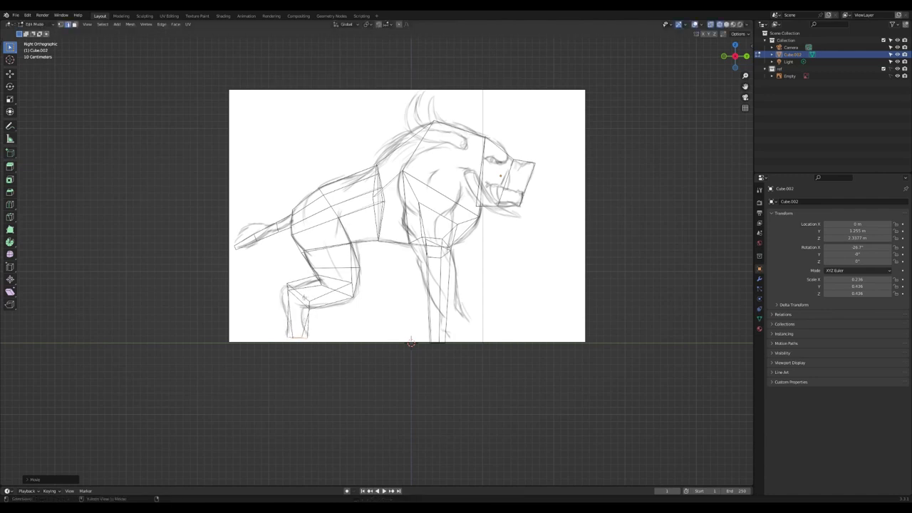
Step: Select the hock edge loop and move it about 0.11 m backward to match the sketched heel
{"action": "left_click", "coordinate": [307, 304], "text": "alt"}
{"action": "key", "text": "g"}
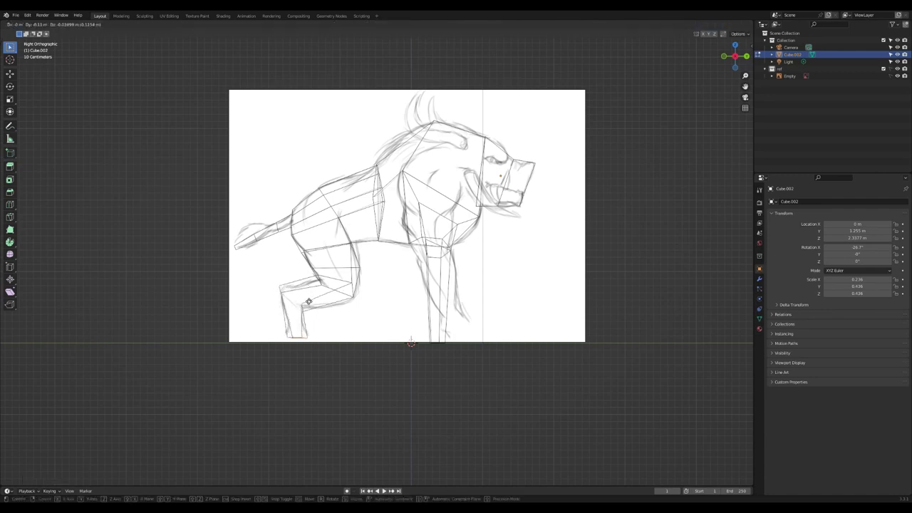
{"action": "left_click", "coordinate": [362, 293]}
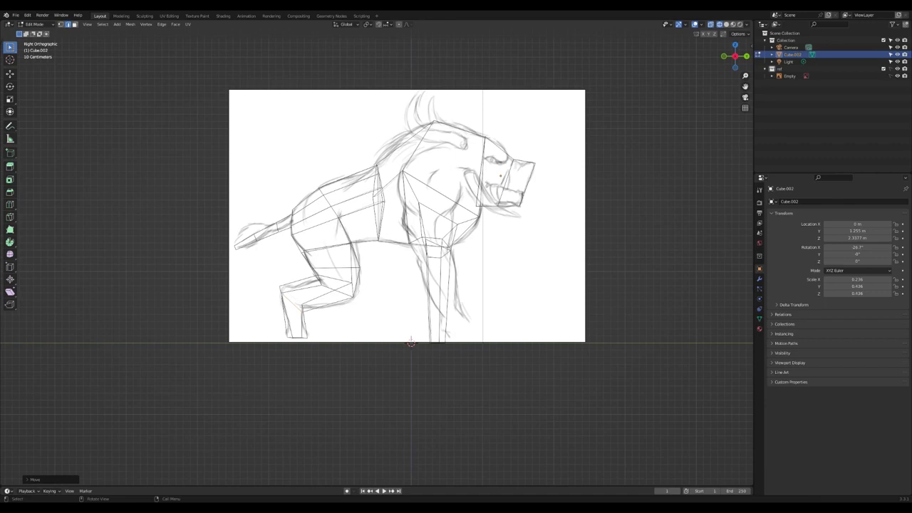
Step: Try to scale up the hind leg's hock loop and the edge loop above it in the back view
{"action": "middle_click_drag", "start_coordinate": [417, 278], "coordinate": [278, 261]}
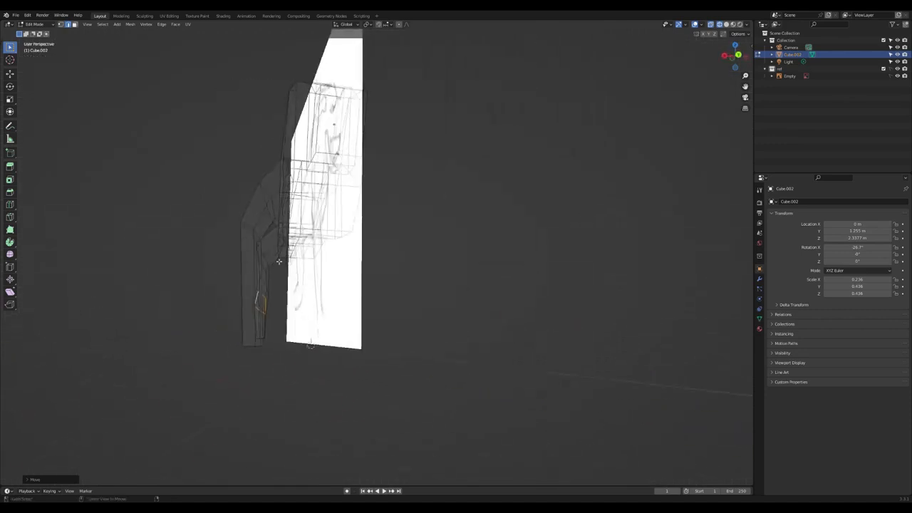
{"action": "key", "text": "KP_3"}
{"action": "middle_click_drag", "start_coordinate": [360, 254], "coordinate": [427, 255]}
{"action": "key", "text": "ctrl+KP_1"}
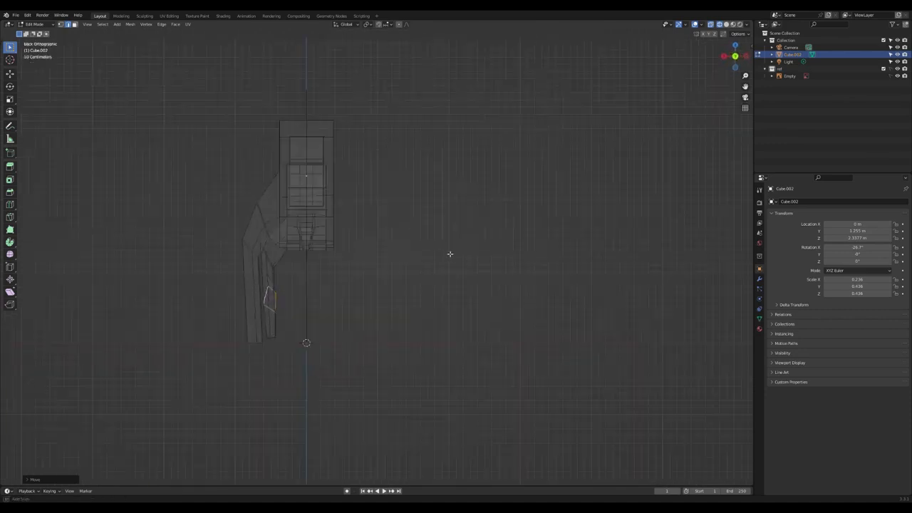
{"action": "key", "text": "s"}
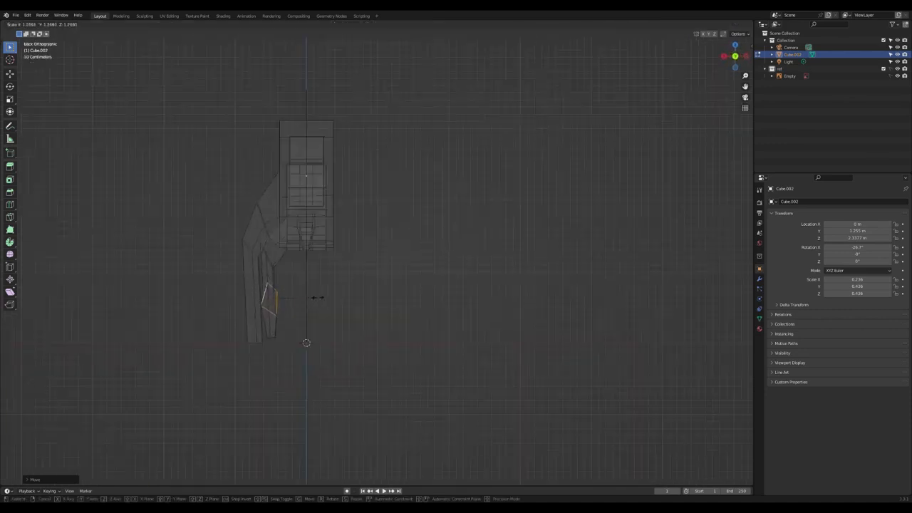
{"action": "left_click", "coordinate": [325, 298]}
{"action": "left_click", "coordinate": [271, 263]}
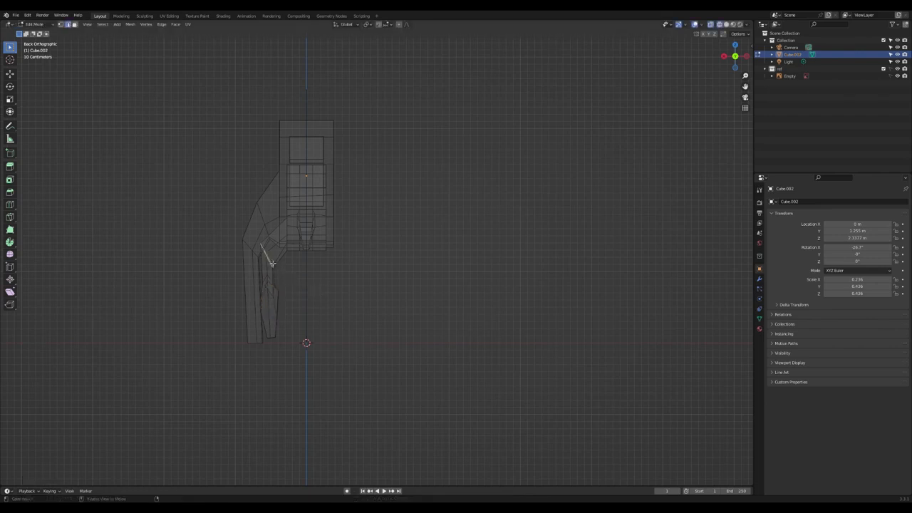
{"action": "key", "text": "s"}
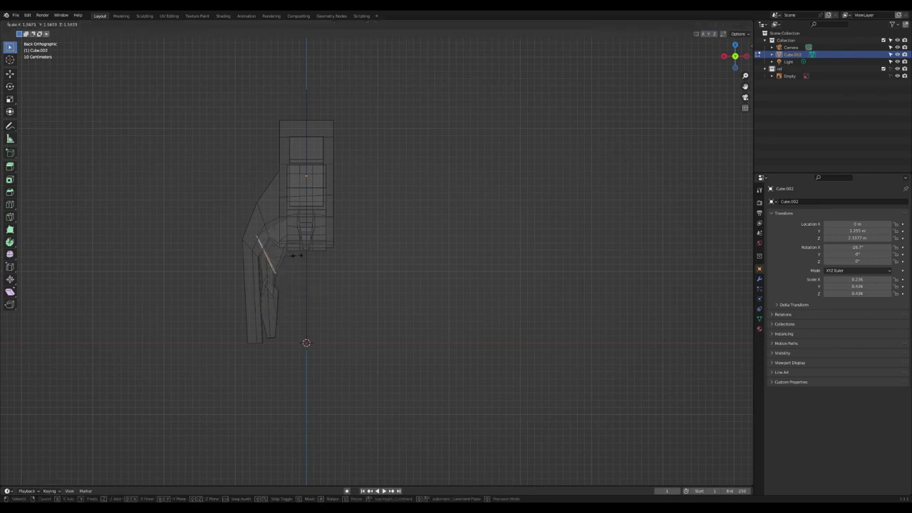
{"action": "left_click", "coordinate": [295, 255]}
Step: Check the hind leg from several angles against the sketch and display the model in solid shading
{"action": "middle_click_drag", "start_coordinate": [295, 255], "coordinate": [384, 260]}
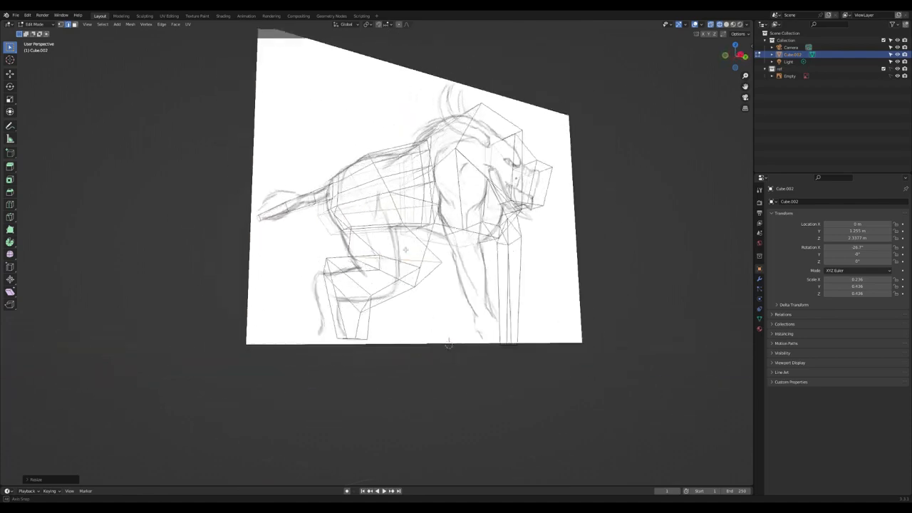
{"action": "middle_click_drag", "start_coordinate": [448, 345], "coordinate": [399, 335]}
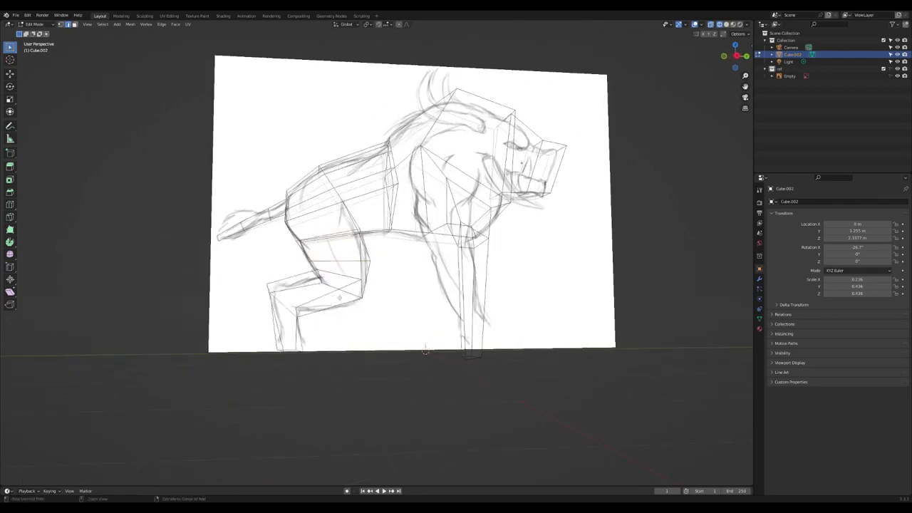
{"action": "middle_click_drag", "start_coordinate": [339, 298], "coordinate": [257, 292]}
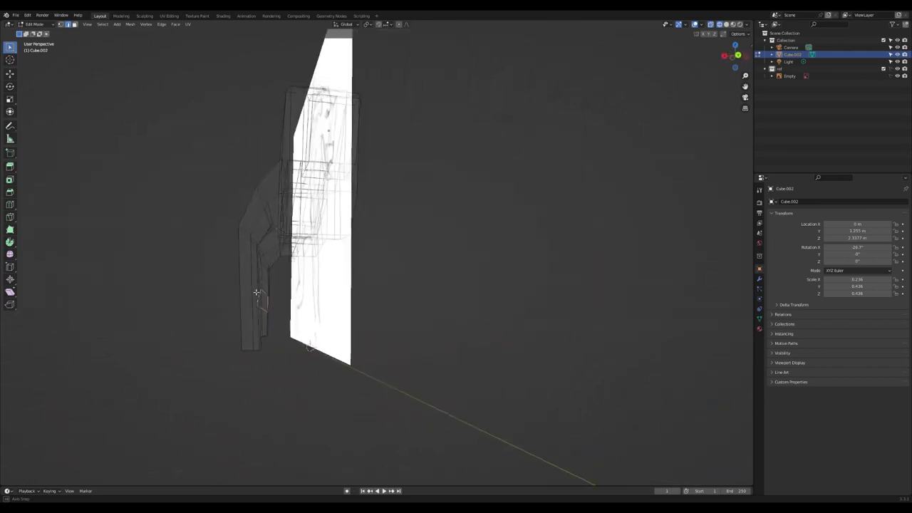
{"action": "key", "text": "KP_3"}
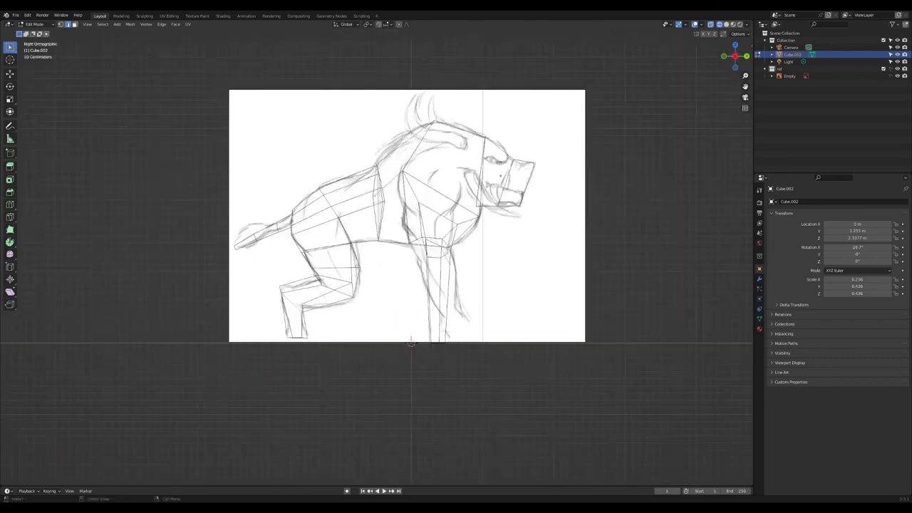
{"action": "mouse_move", "coordinate": [353, 279]}
{"action": "middle_mouse_down"}
{"action": "mouse_move", "coordinate": [335, 281]}
{"action": "mouse_move", "coordinate": [348, 280]}
{"action": "middle_mouse_up"}
{"action": "key", "text": "z"}
{"action": "left_click", "coordinate": [442, 274]}
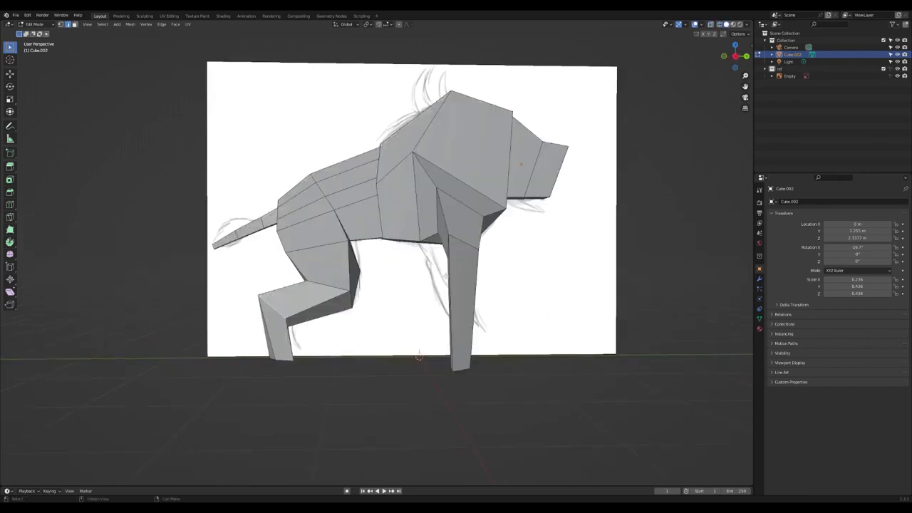
{"action": "mouse_move", "coordinate": [406, 249]}
{"action": "middle_mouse_down"}
{"action": "mouse_move", "coordinate": [381, 265]}
{"action": "mouse_move", "coordinate": [423, 254]}
{"action": "mouse_move", "coordinate": [458, 271]}
{"action": "middle_mouse_up"}
{"action": "scroll", "coordinate": [458, 271], "scroll_direction": "down", "scroll_amount": 5}
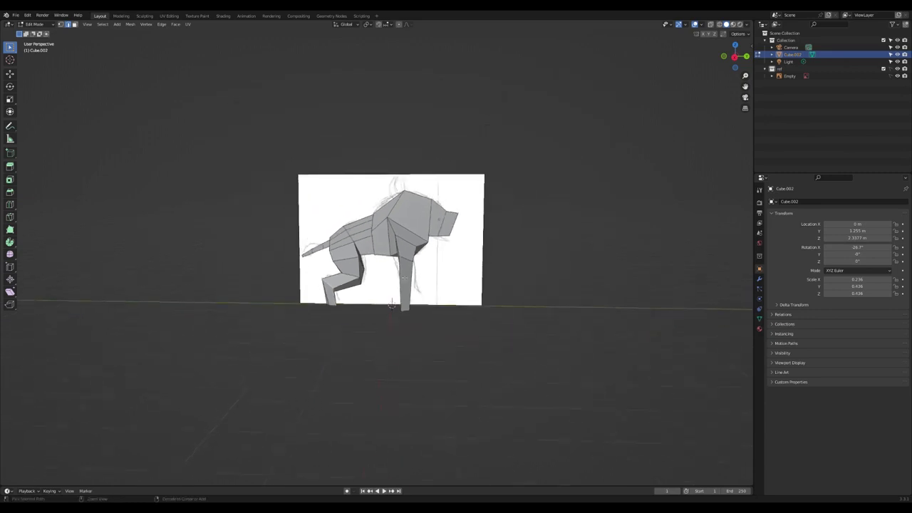
{"action": "scroll", "coordinate": [425, 232], "scroll_direction": "up", "scroll_amount": 1}
{"action": "scroll", "coordinate": [425, 233], "scroll_direction": "up", "scroll_amount": 4}
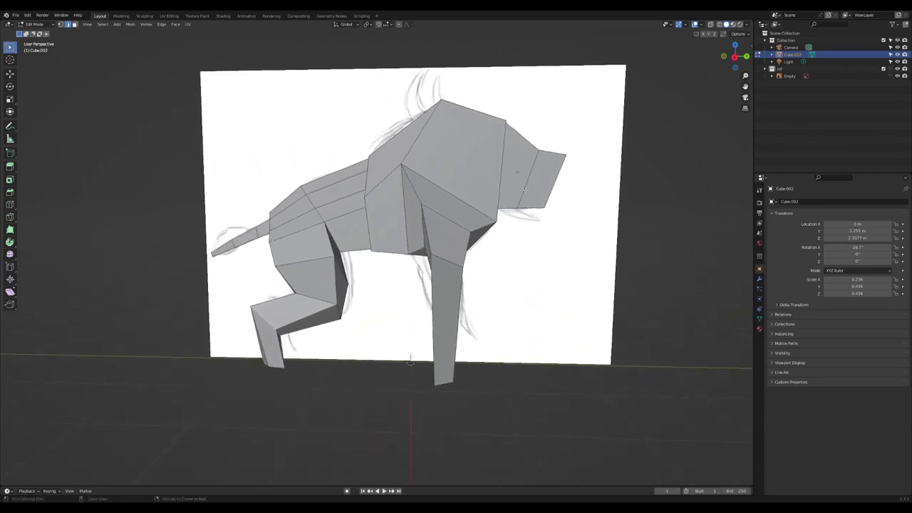
Step: Switch to the back view with vertex selection and wireframe display
{"action": "mouse_move", "coordinate": [424, 233]}
{"action": "middle_mouse_down"}
{"action": "mouse_move", "coordinate": [414, 205]}
{"action": "mouse_move", "coordinate": [384, 177]}
{"action": "middle_mouse_up"}
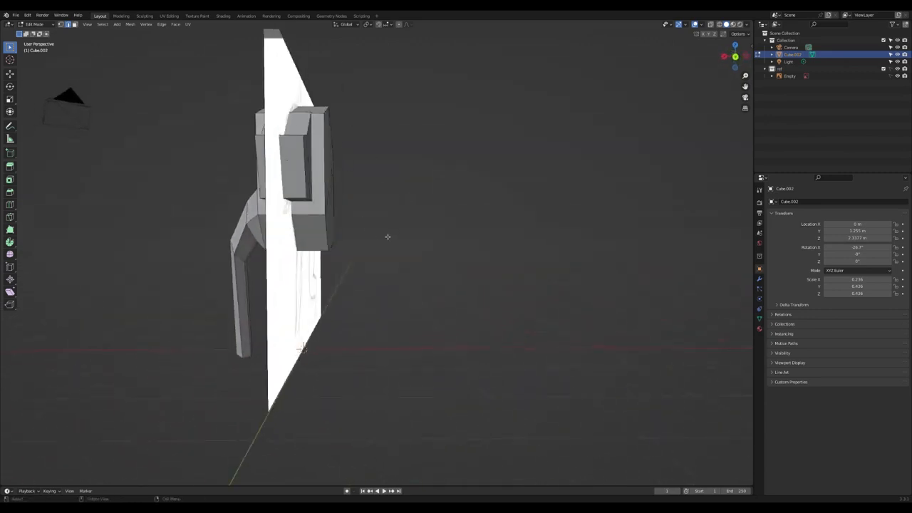
{"action": "middle_click_drag", "start_coordinate": [388, 237], "coordinate": [382, 211]}
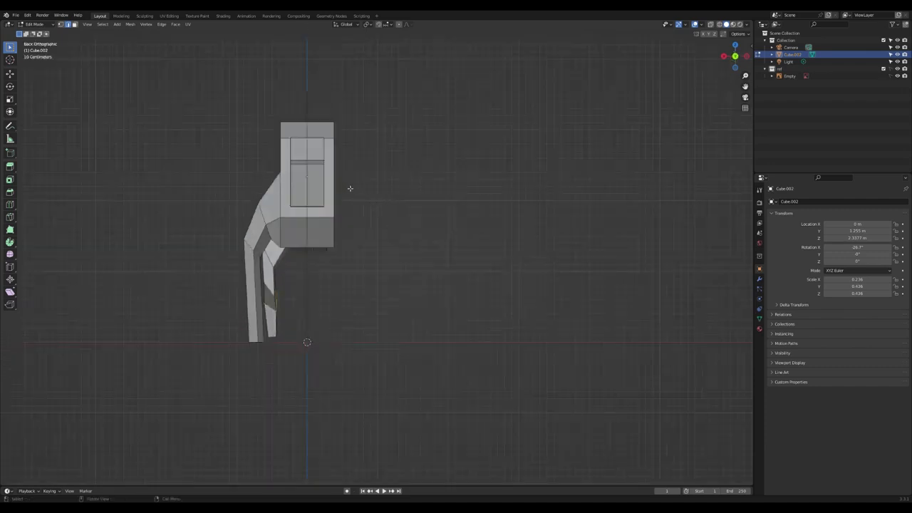
{"action": "key", "text": "1"}
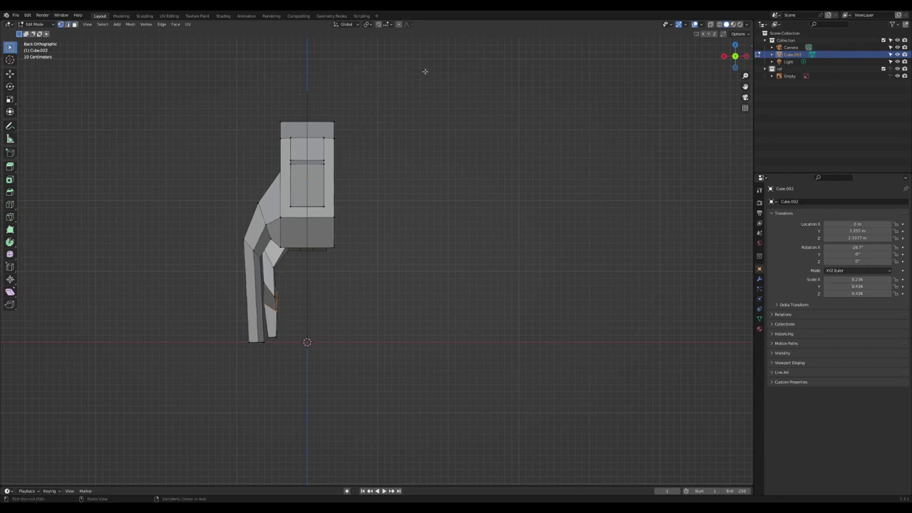
{"action": "left_click_drag", "start_coordinate": [423, 69], "coordinate": [366, 228]}
{"action": "key", "text": "alt+z"}
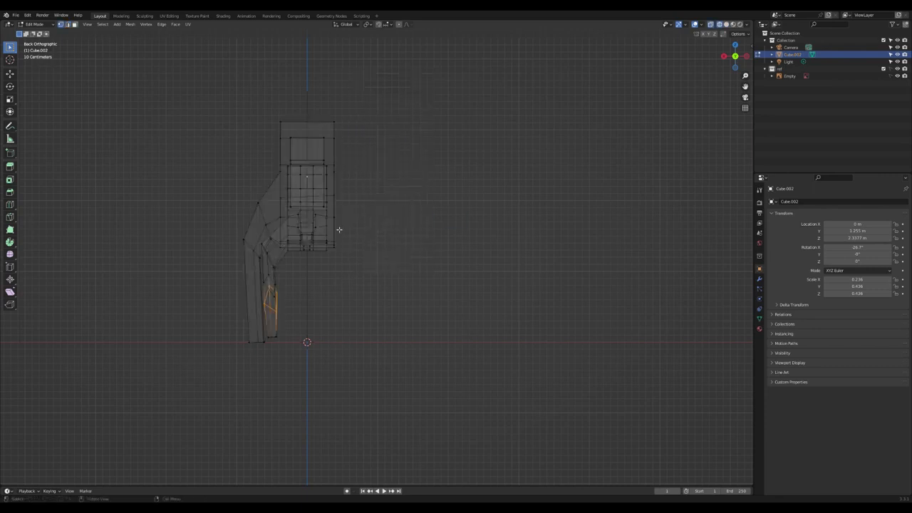
Step: Try to delete the vertices on the legless half of the body without a centre edge loop in place
{"action": "left_click_drag", "start_coordinate": [408, 82], "coordinate": [312, 327]}
{"action": "left_click_drag", "start_coordinate": [385, 86], "coordinate": [310, 307]}
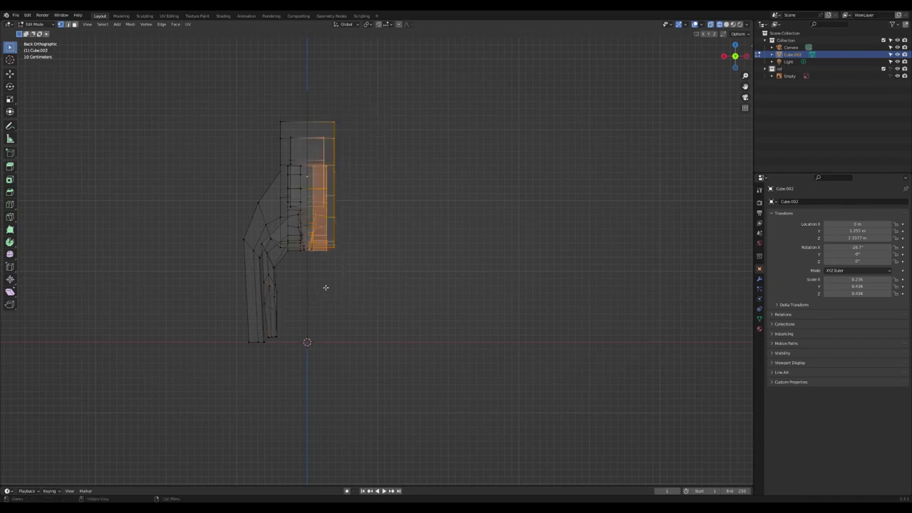
{"action": "key", "text": "x"}
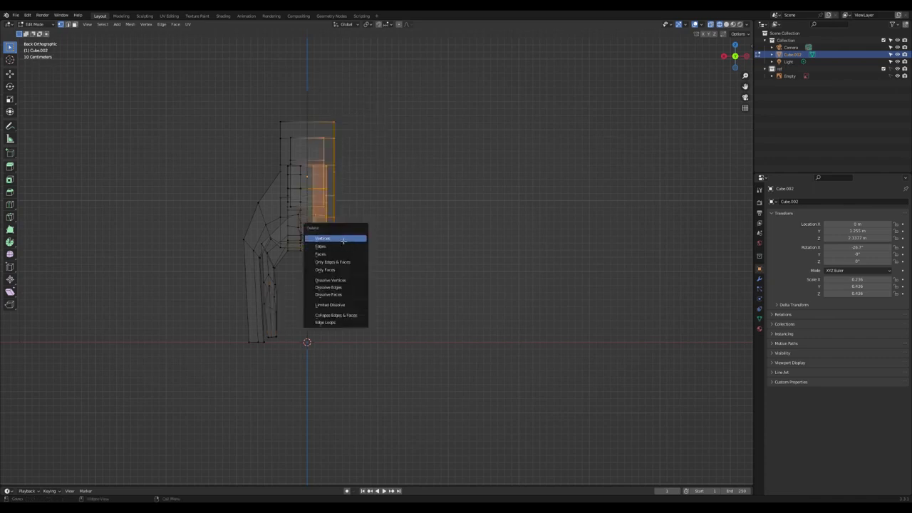
{"action": "left_click", "coordinate": [345, 239]}
{"action": "key", "text": "ctrl+z"}
{"action": "left_click_drag", "start_coordinate": [409, 74], "coordinate": [321, 311]}
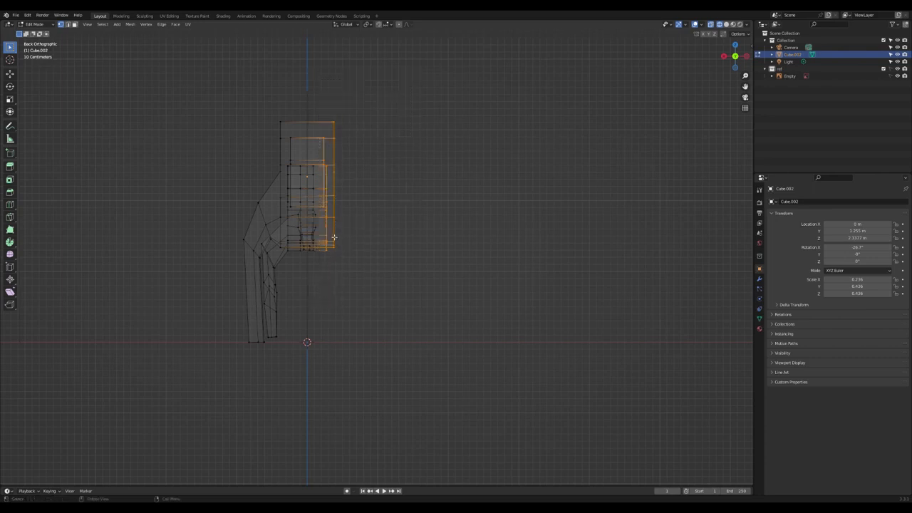
{"action": "key", "text": "x"}
{"action": "left_click", "coordinate": [334, 240]}
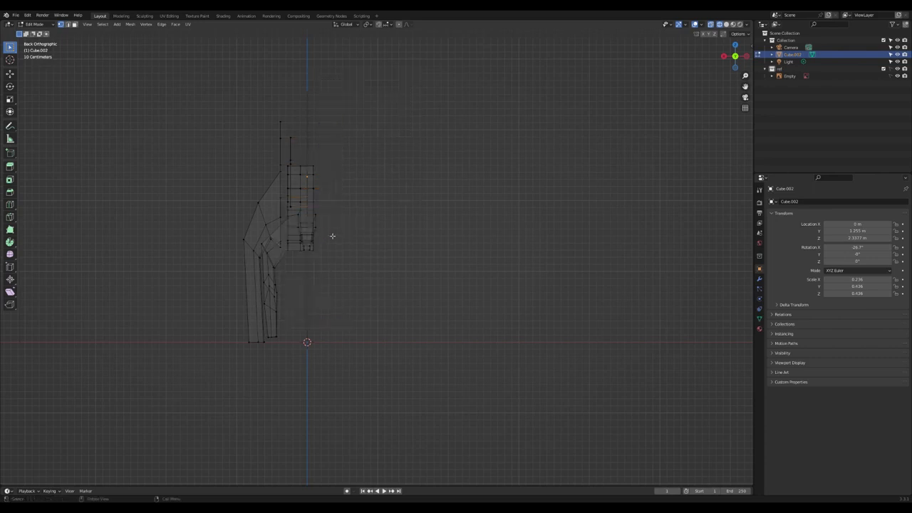
{"action": "key", "text": "ctrl+z"}
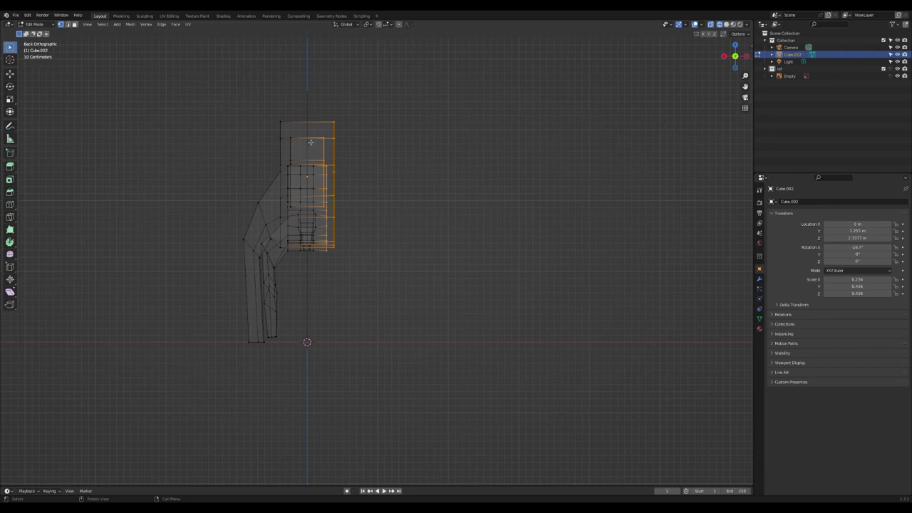
Step: Cut an edge loop along the body's centre line and delete all vertices on the legless side
{"action": "key", "text": "ctrl+r"}
{"action": "left_click", "coordinate": [310, 125]}
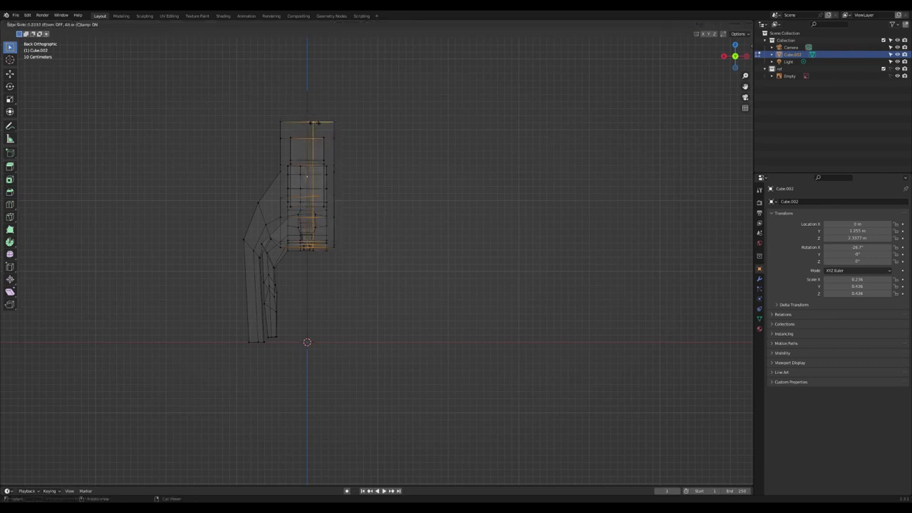
{"action": "left_click", "coordinate": [321, 131]}
{"action": "left_click_drag", "start_coordinate": [402, 75], "coordinate": [314, 312]}
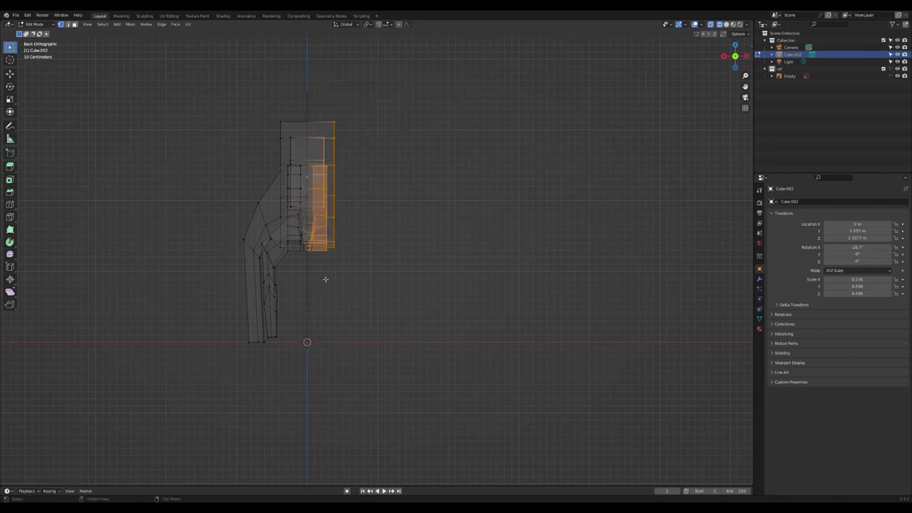
{"action": "key", "text": "x"}
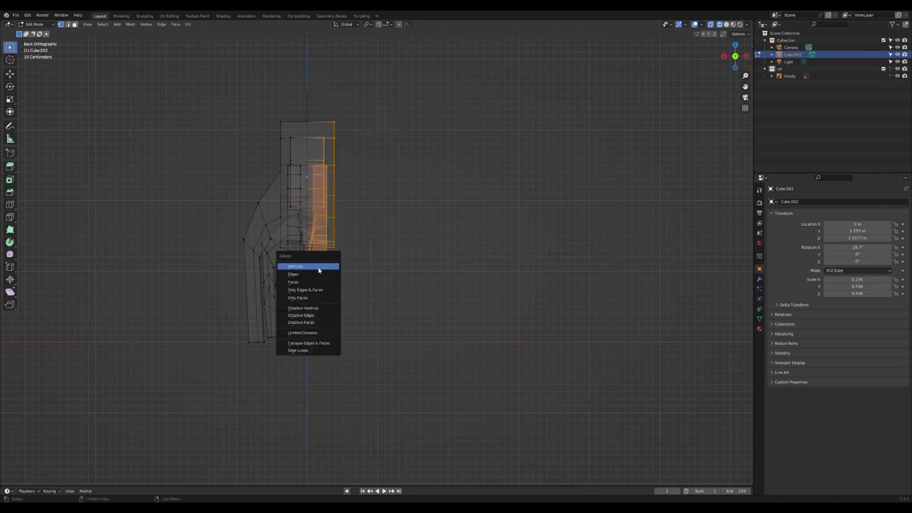
{"action": "left_click", "coordinate": [318, 268]}
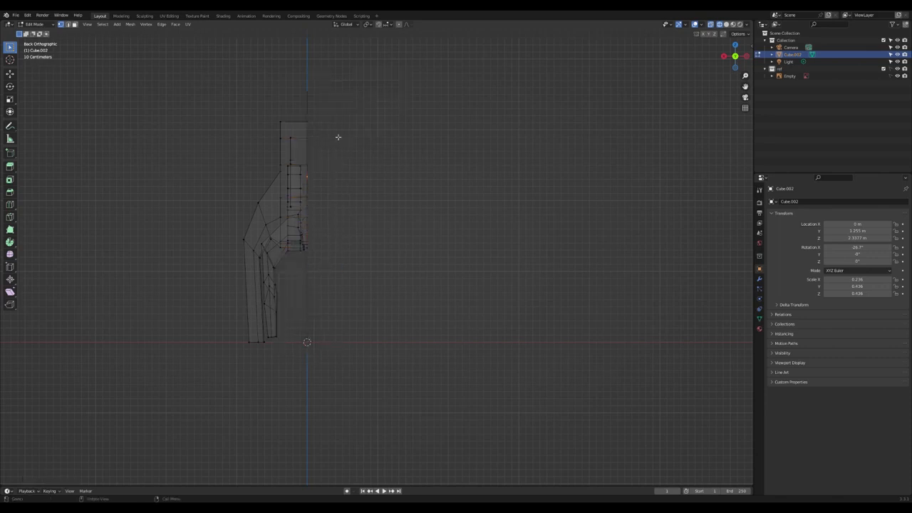
Step: Leave mesh editing and add a Mirror modifier on the X axis to the half body
{"action": "key", "text": "Tab"}
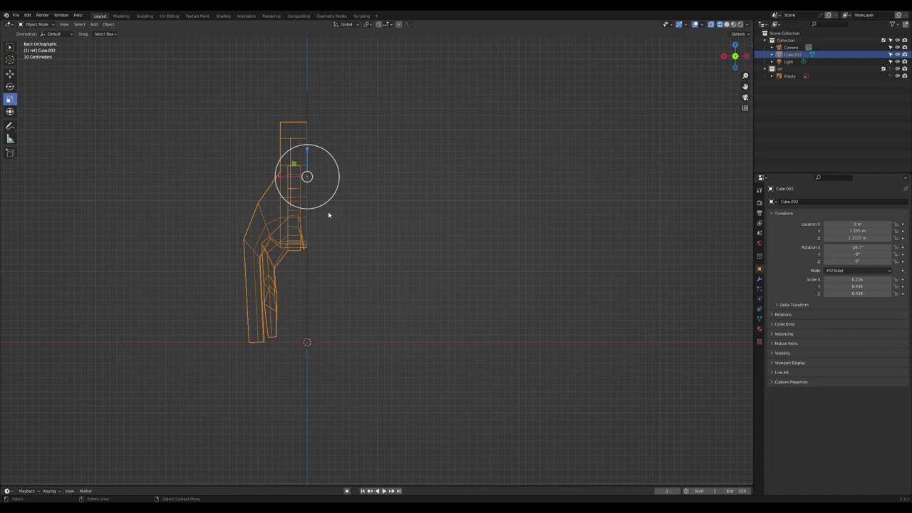
{"action": "left_click", "coordinate": [760, 280]}
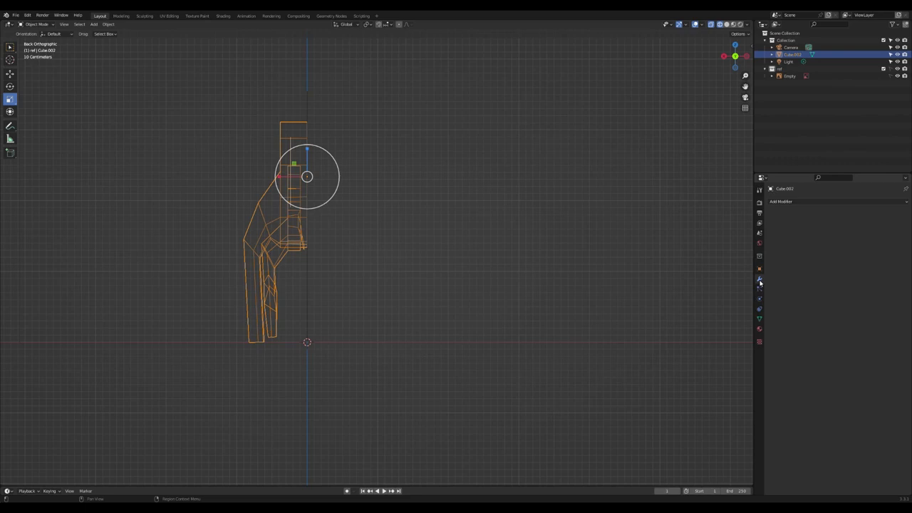
{"action": "left_click", "coordinate": [794, 202]}
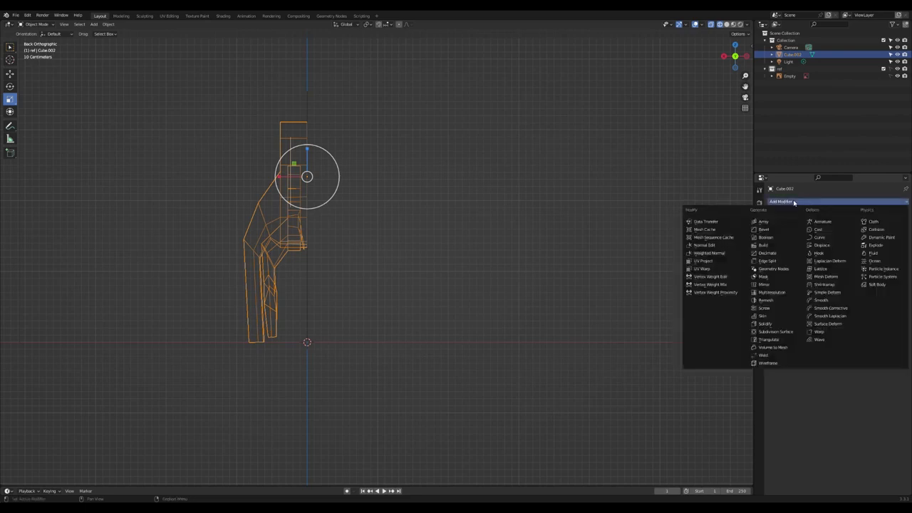
{"action": "left_click", "coordinate": [780, 286]}
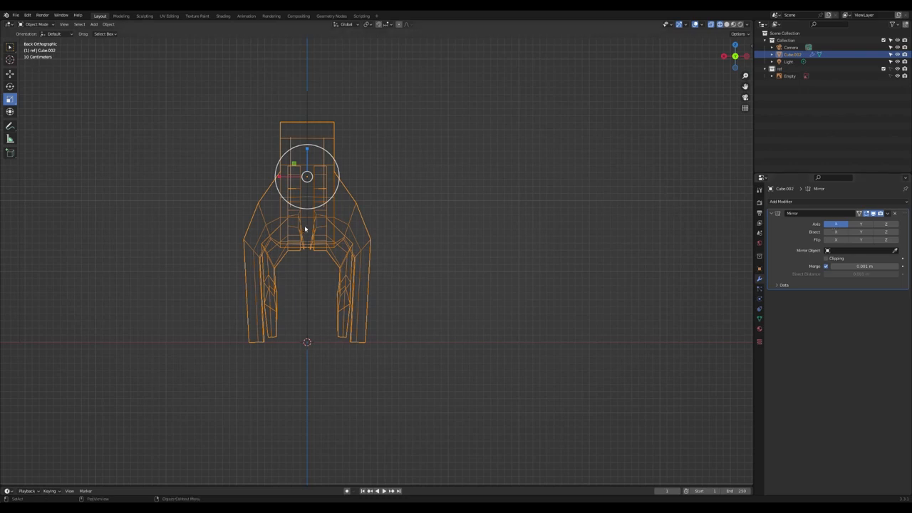
Step: Display the model in solid shading and enable Clipping on the Mirror modifier
{"action": "middle_click_drag", "start_coordinate": [369, 198], "coordinate": [386, 283]}
{"action": "key", "text": "z"}
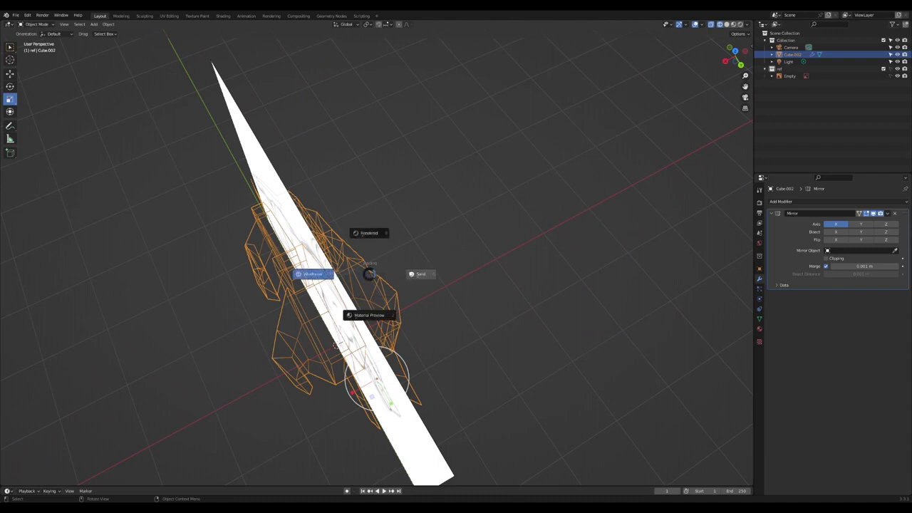
{"action": "left_click", "coordinate": [418, 278]}
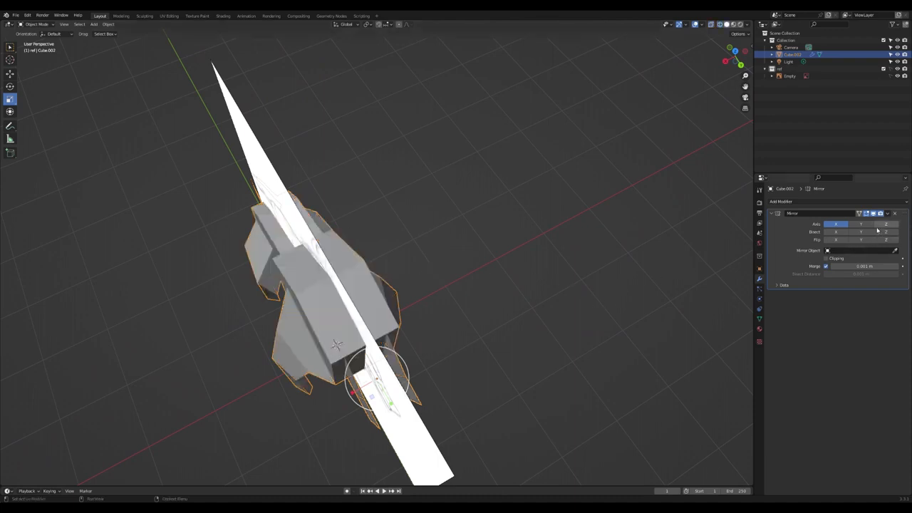
{"action": "left_click", "coordinate": [827, 258]}
Step: Test the Mirror modifier's Clipping by moving the centre vertex on the back with the option off and on
{"action": "middle_click_drag", "start_coordinate": [396, 320], "coordinate": [321, 310]}
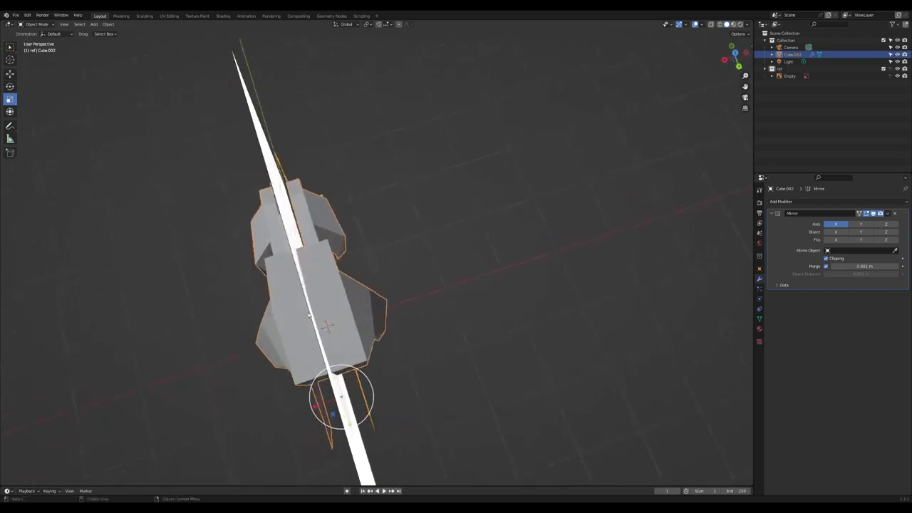
{"action": "key", "text": "Tab"}
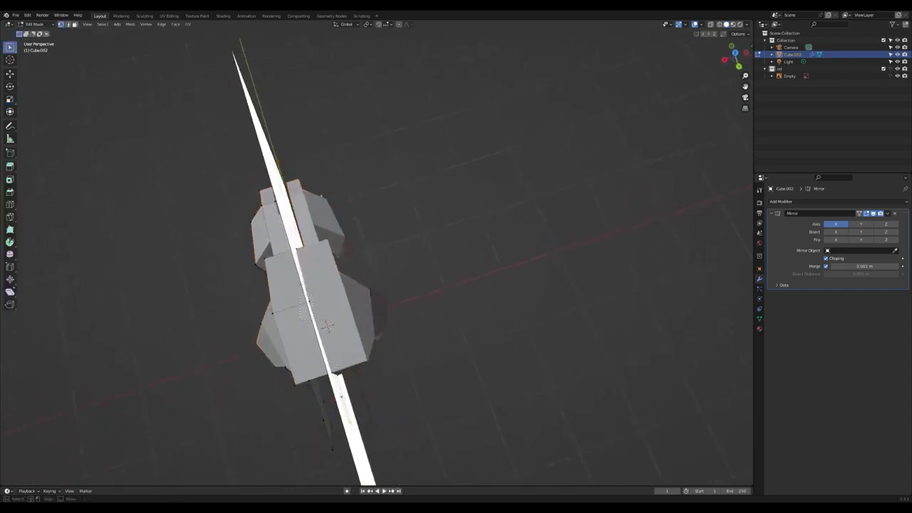
{"action": "key", "text": "g"}
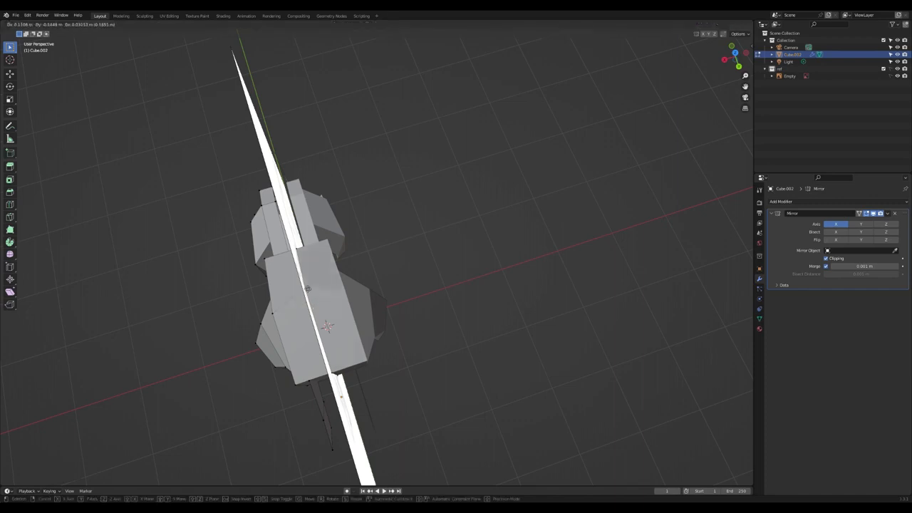
{"action": "left_click", "coordinate": [307, 311]}
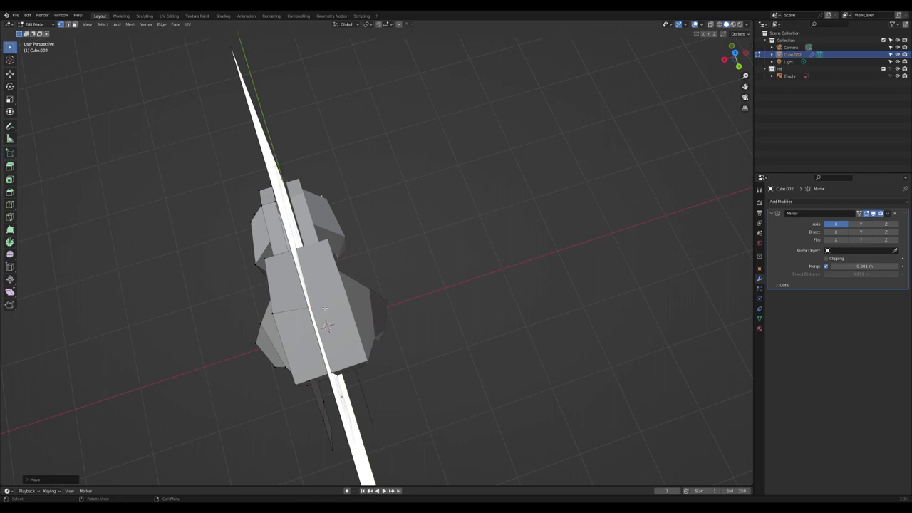
{"action": "key", "text": "g"}
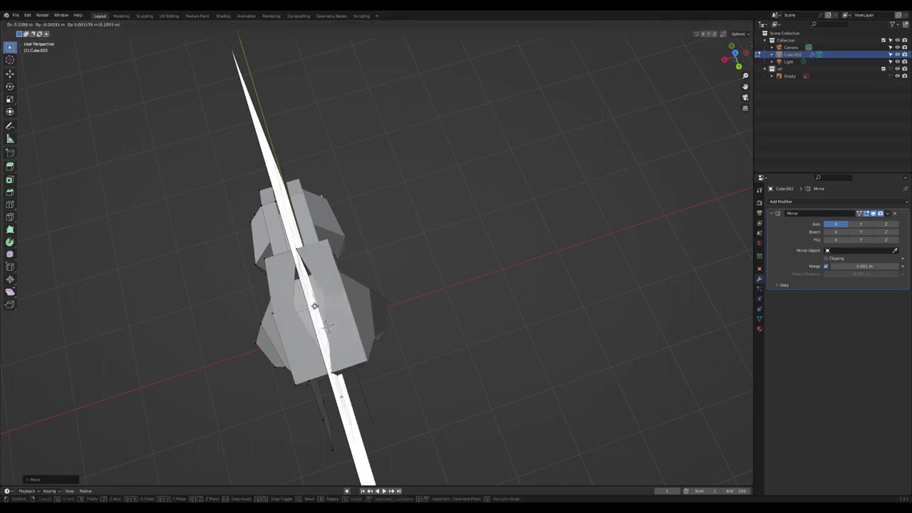
{"action": "left_click", "coordinate": [322, 305]}
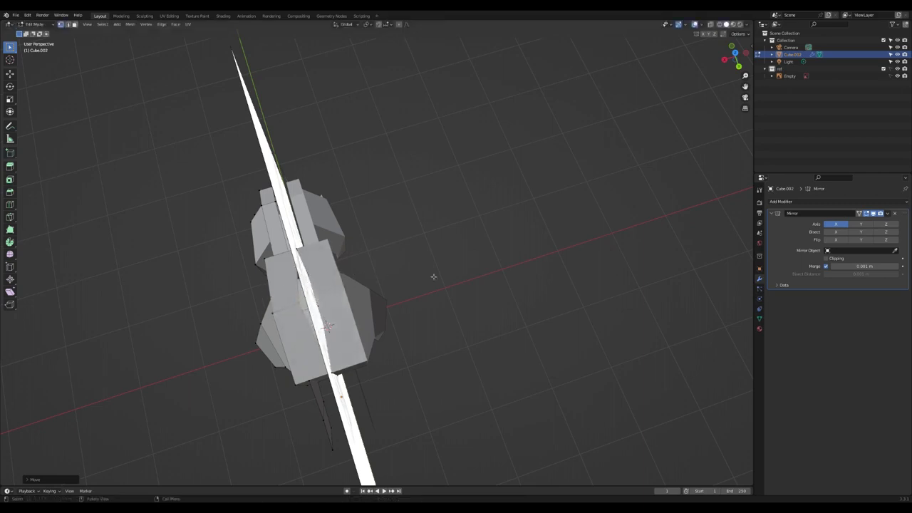
{"action": "left_click", "coordinate": [827, 258]}
{"action": "key", "text": "g"}
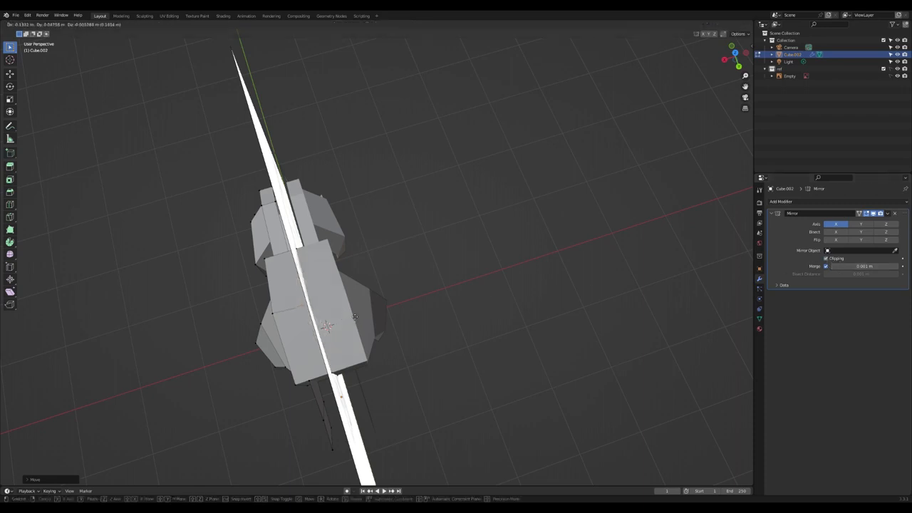
{"action": "left_click", "coordinate": [328, 325]}
Step: Select the front leg's inner knee vertex from behind and move it slightly
{"action": "middle_click_drag", "start_coordinate": [327, 325], "coordinate": [329, 241]}
{"action": "left_click", "coordinate": [411, 290]}
{"action": "key", "text": "g"}
{"action": "left_click", "coordinate": [410, 292]}
{"action": "left_click", "coordinate": [245, 251]}
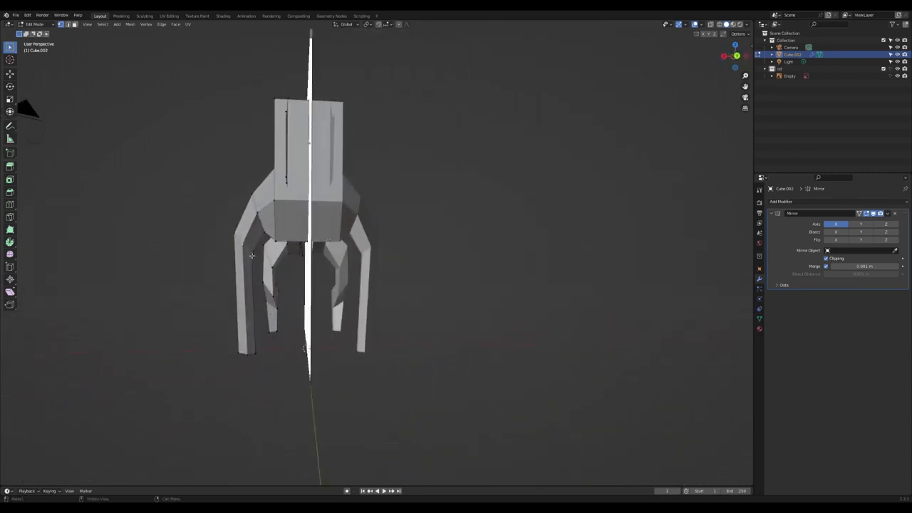
{"action": "key", "text": "g"}
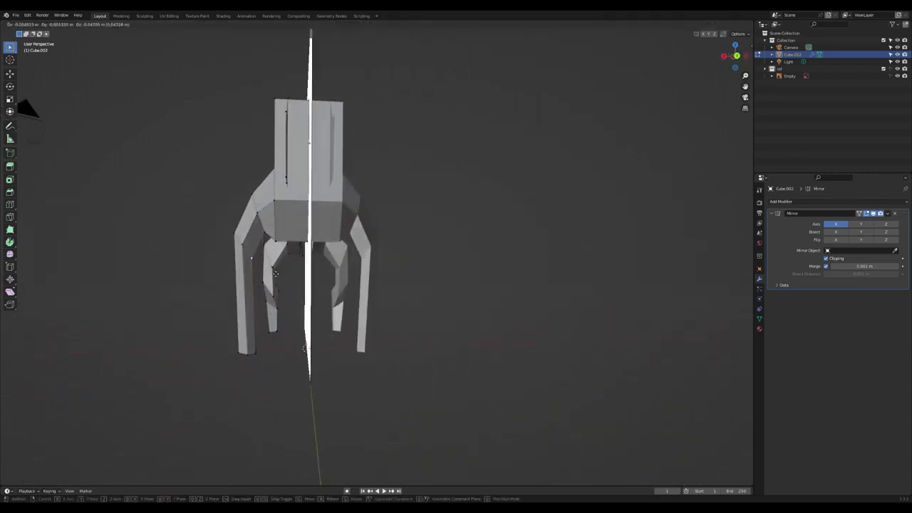
{"action": "left_click", "coordinate": [280, 270]}
Step: Move the hind leg's inner knee and hock vertices inward toward the body's centre to widen the leg
{"action": "key", "text": "g"}
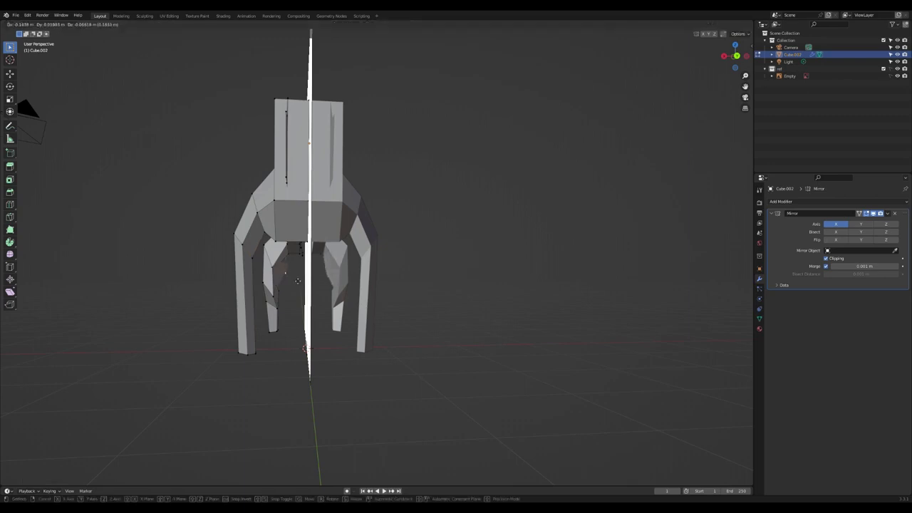
{"action": "left_click", "coordinate": [292, 284]}
{"action": "left_click", "coordinate": [288, 293]}
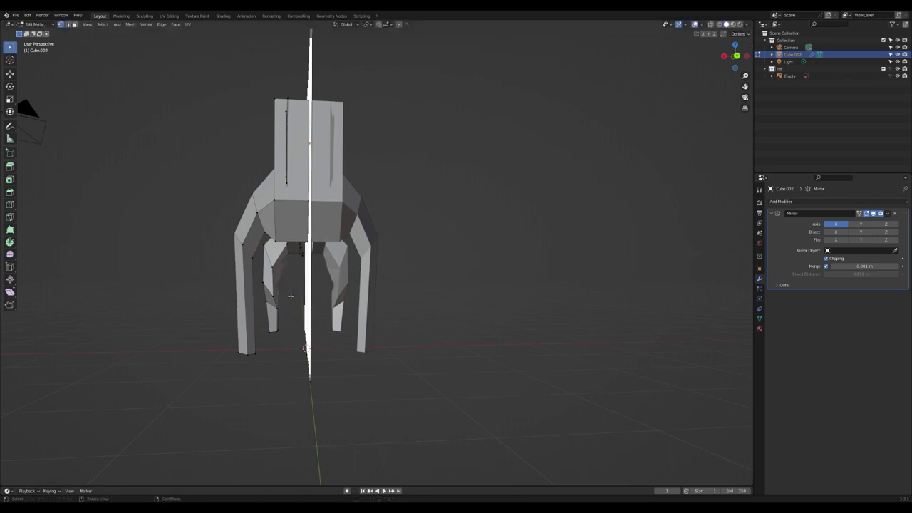
{"action": "key", "text": "g"}
{"action": "left_click", "coordinate": [295, 295]}
{"action": "middle_click_drag", "start_coordinate": [285, 285], "coordinate": [342, 283]}
{"action": "key", "text": "g"}
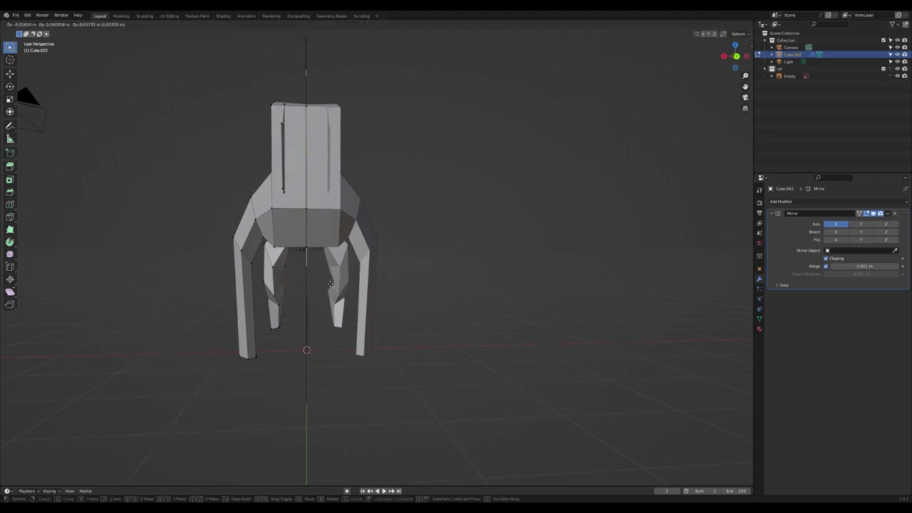
{"action": "left_click", "coordinate": [331, 282]}
Step: Compare the model's silhouette with the reference sketch in the right side view
{"action": "middle_click_drag", "start_coordinate": [331, 283], "coordinate": [420, 265]}
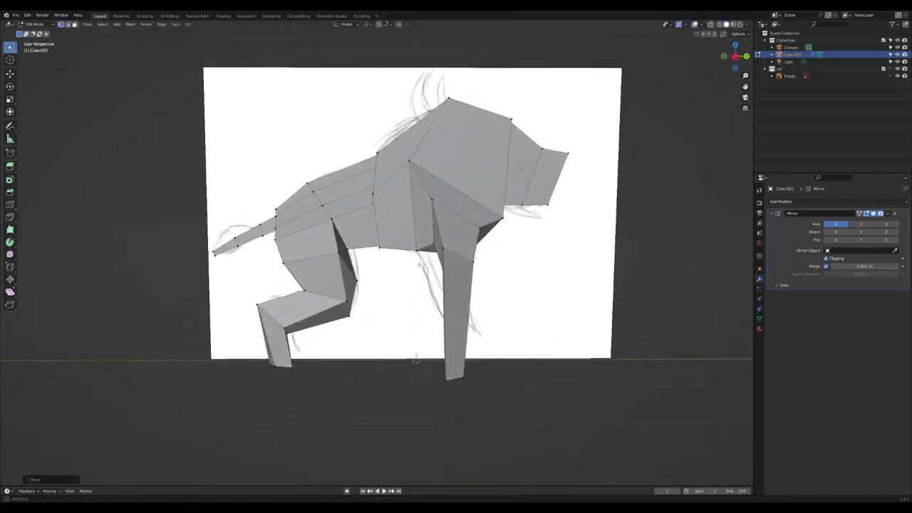
{"action": "key", "text": "KP_3"}
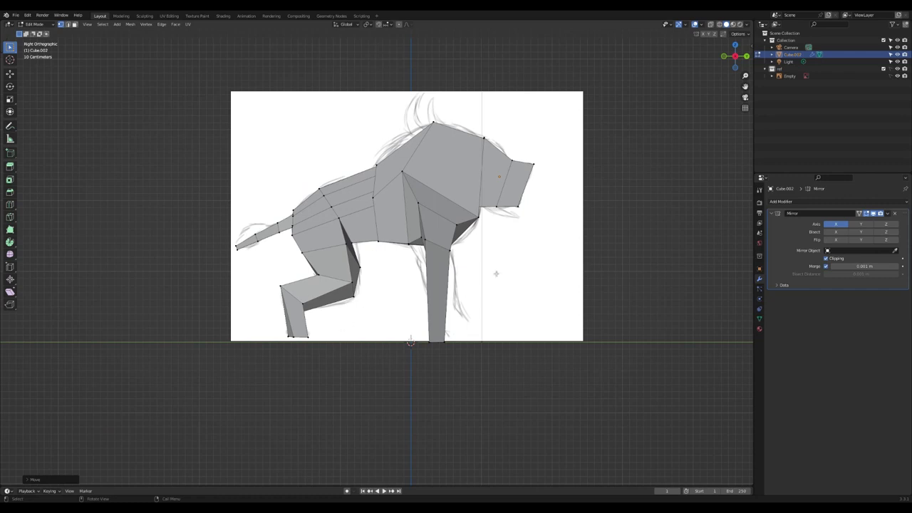
{"action": "scroll", "coordinate": [377, 330], "scroll_direction": "down", "scroll_amount": 2}
{"action": "scroll", "coordinate": [539, 254], "scroll_direction": "up", "scroll_amount": 3}
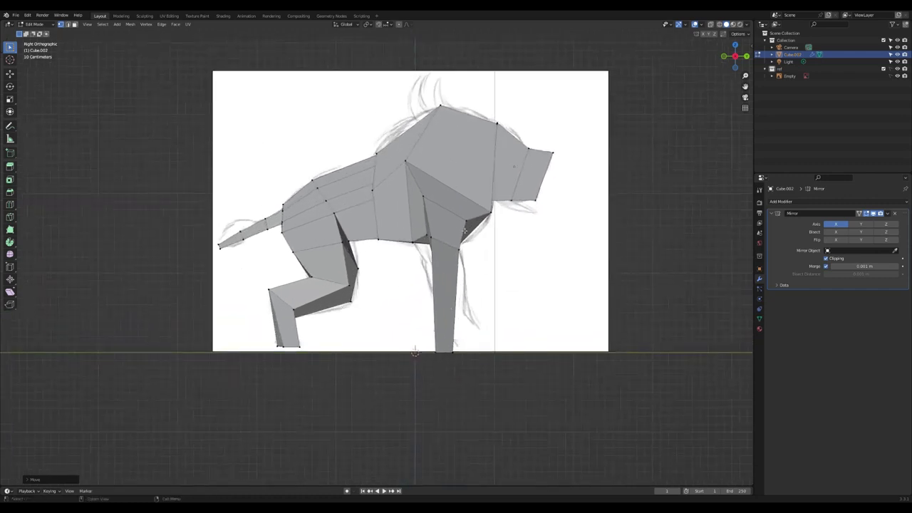
{"action": "scroll", "coordinate": [465, 231], "scroll_direction": "down", "scroll_amount": 4}
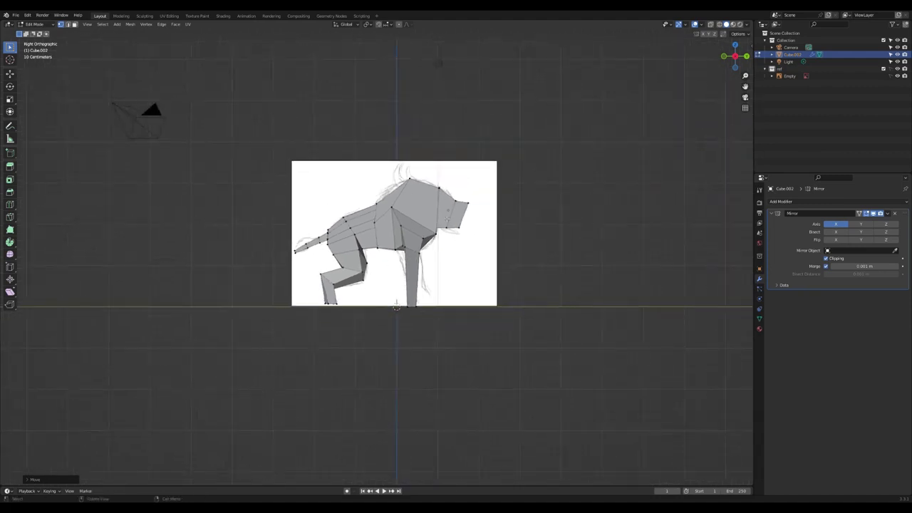
{"action": "scroll", "coordinate": [429, 287], "scroll_direction": "up", "scroll_amount": 2}
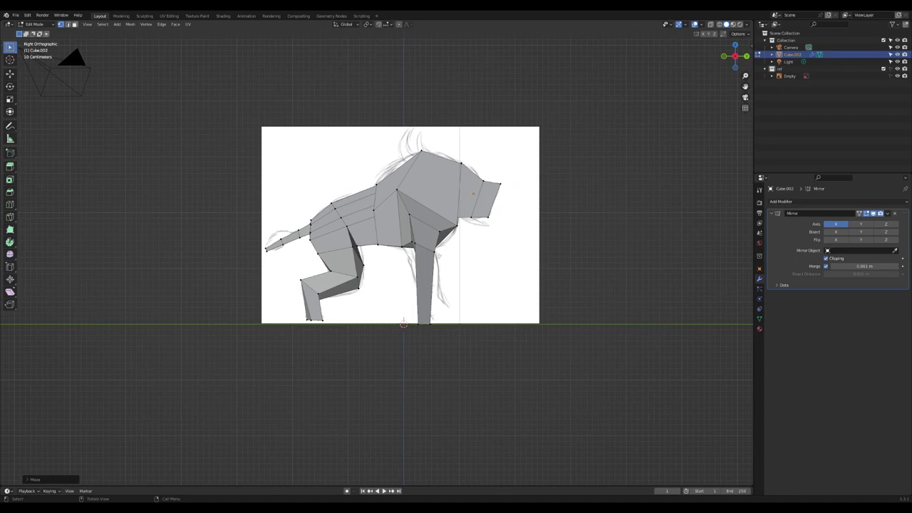
{"action": "middle_click_drag", "start_coordinate": [461, 231], "coordinate": [453, 248]}
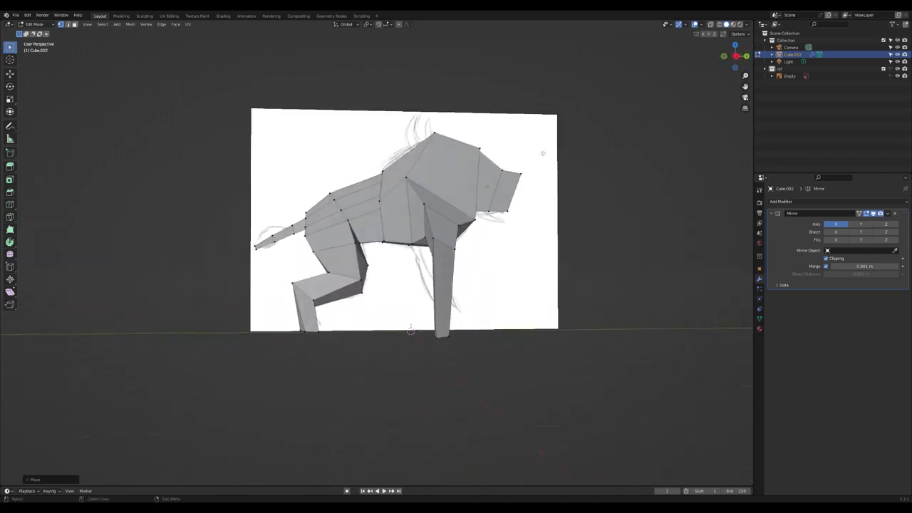